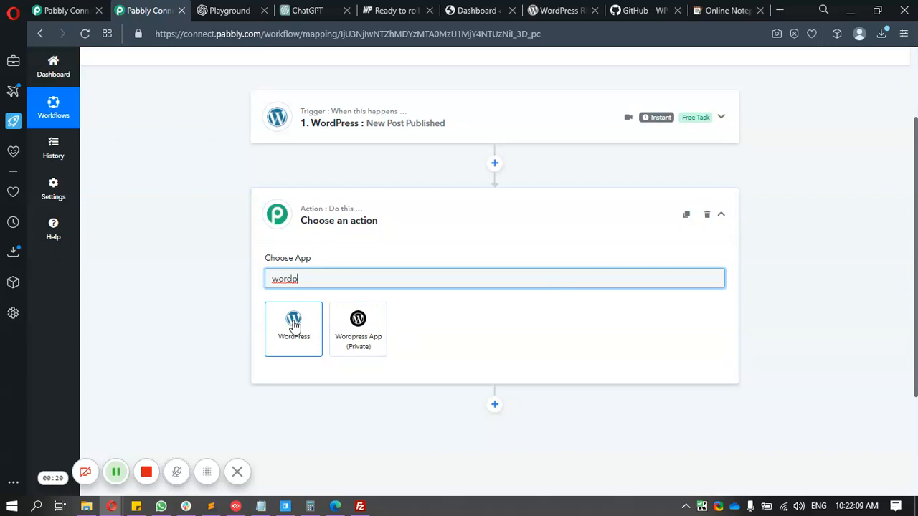
# - Make the action step WordPress 'Create a User' and open the Connect WordPress Account panel
pyautogui.click(293, 324)
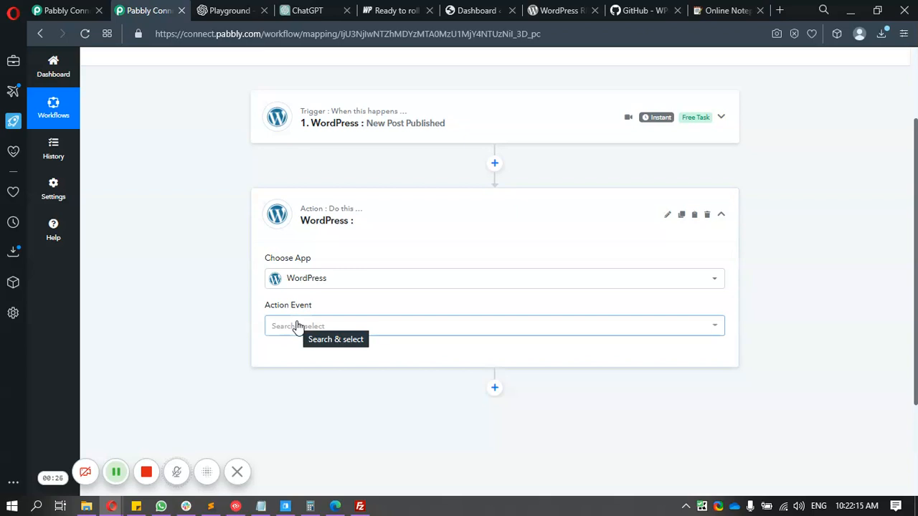
pyautogui.click(297, 327)
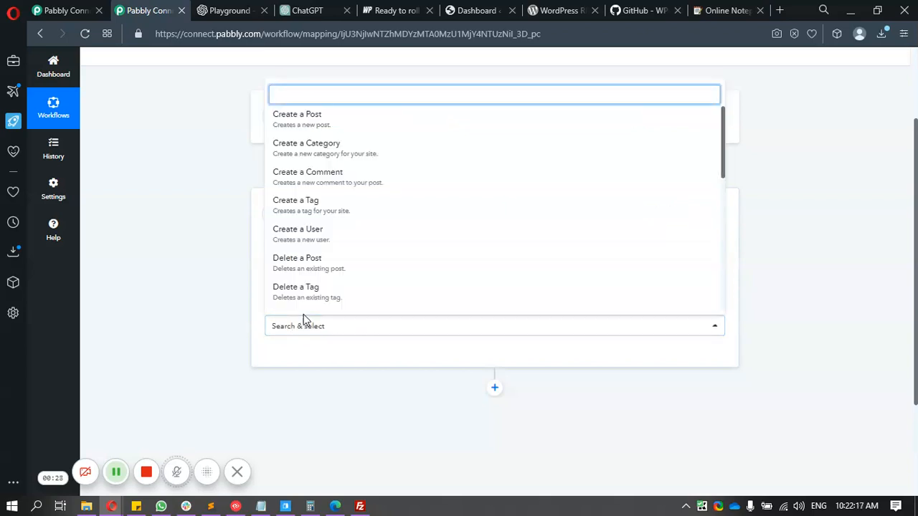
pyautogui.write('us')
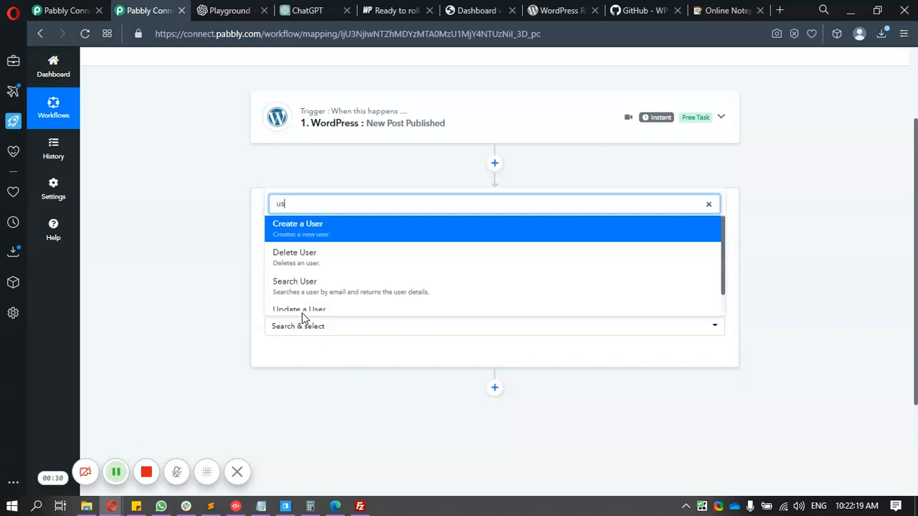
pyautogui.click(302, 231)
pyautogui.click(303, 357)
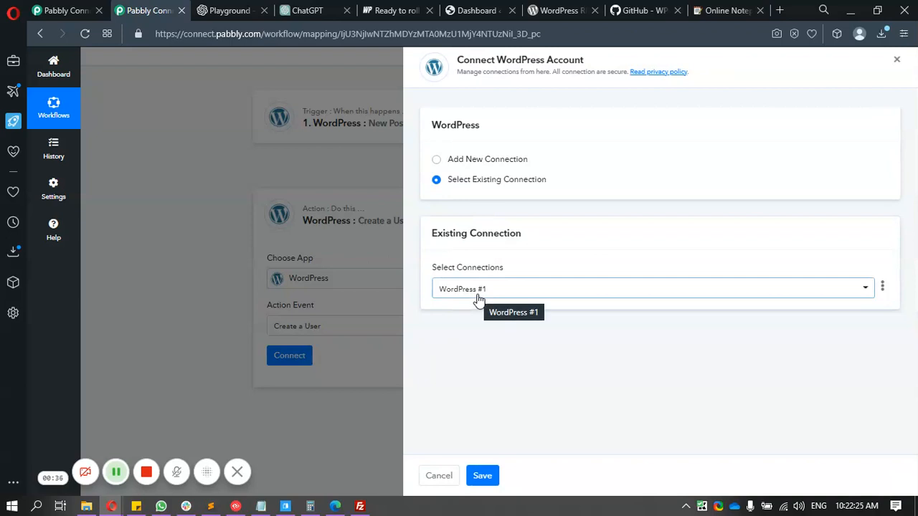
# - Add a new connection named 'WordPress #wpstage.cloud' and enter the admin username
pyautogui.click(471, 161)
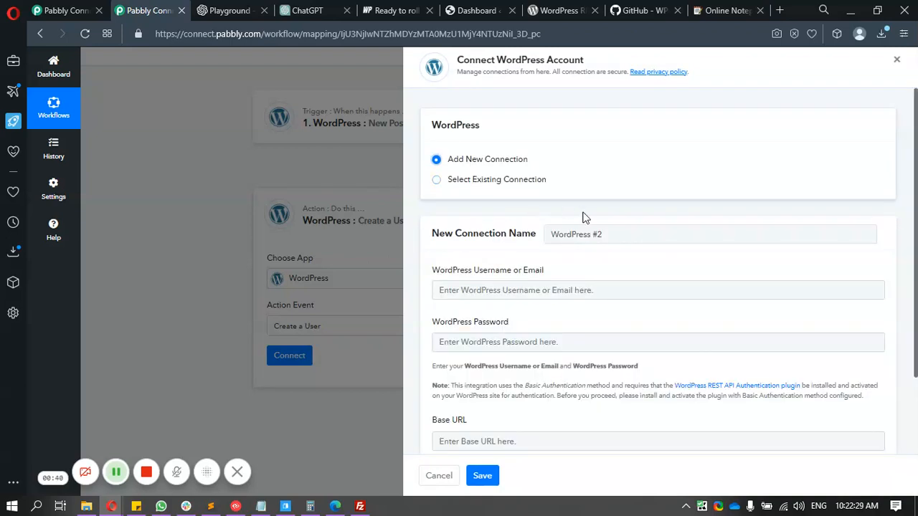
pyautogui.moveTo(597, 233); pyautogui.dragTo(636, 231)
pyautogui.write('wpstage.coud')
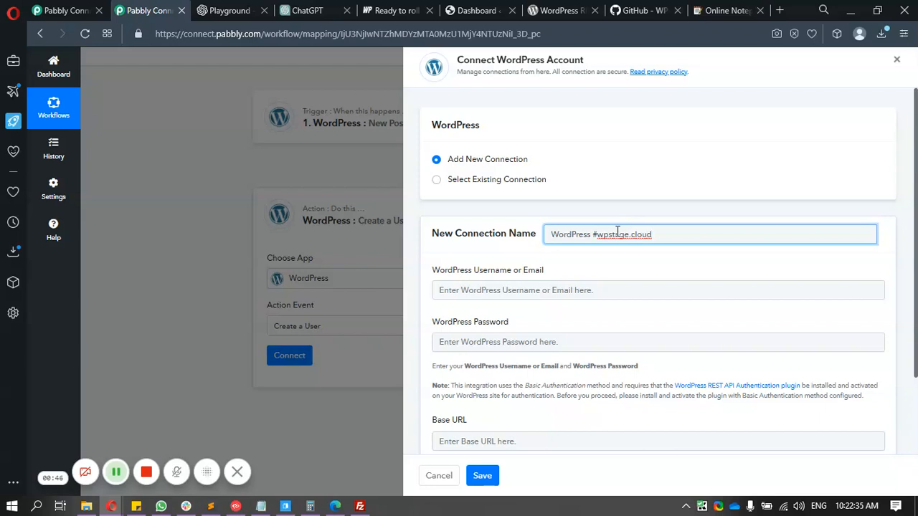
pyautogui.scroll(-2, 619, 240)
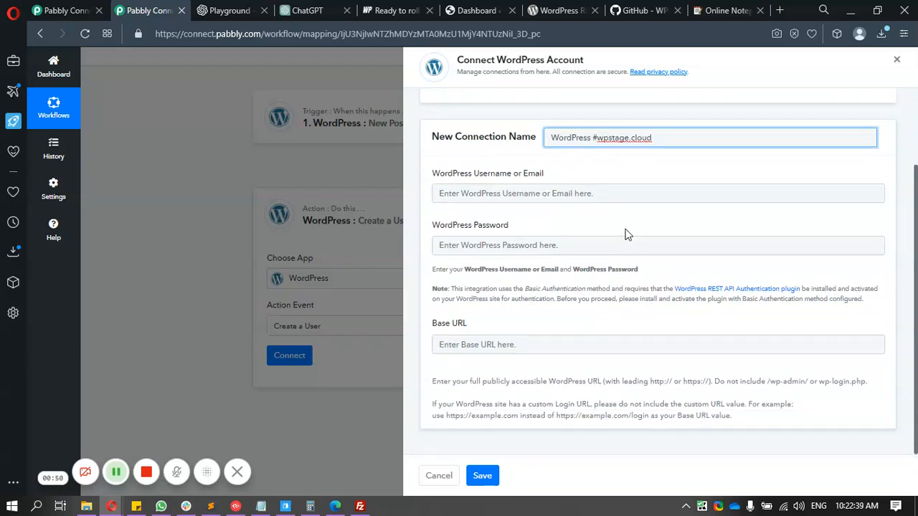
pyautogui.click(533, 190)
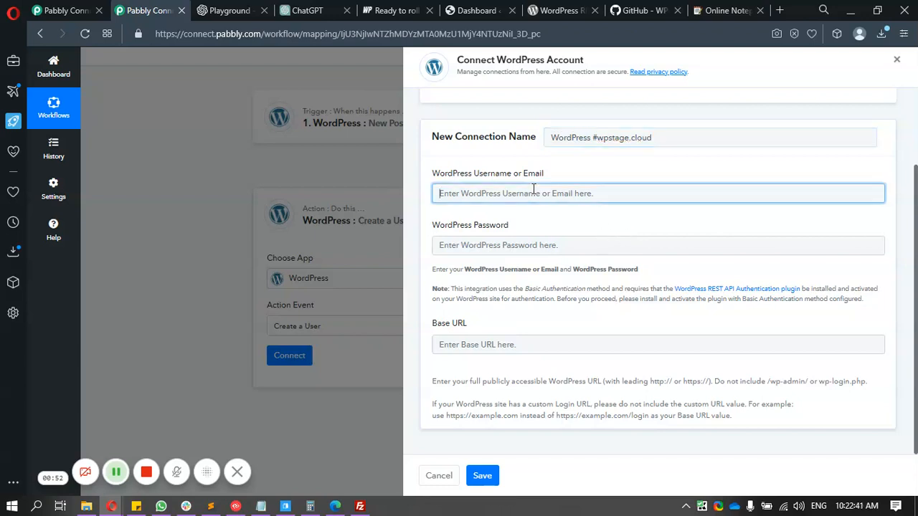
pyautogui.write('ADMIN')
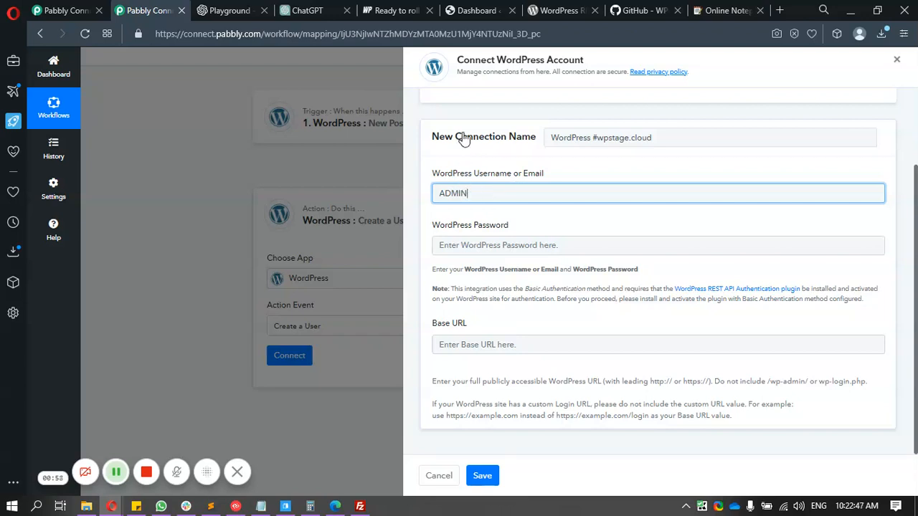
pyautogui.click(468, 11)
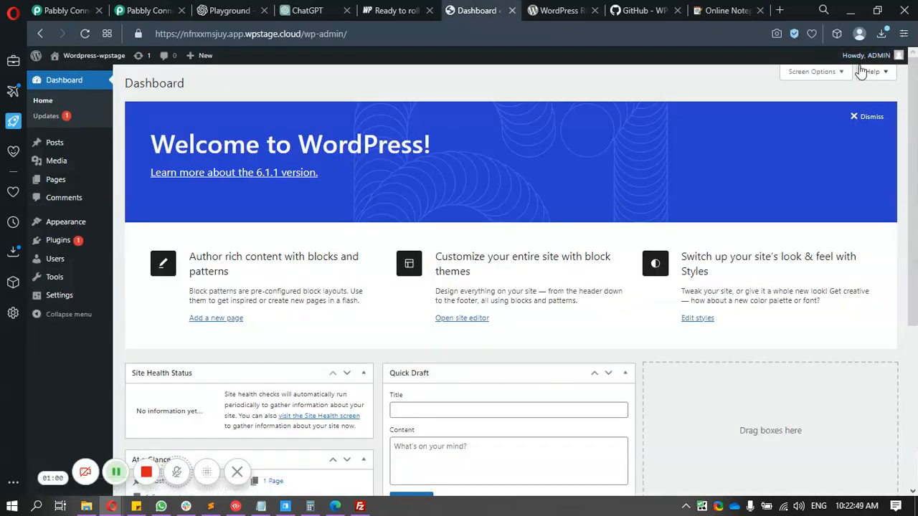
pyautogui.moveTo(861, 61)
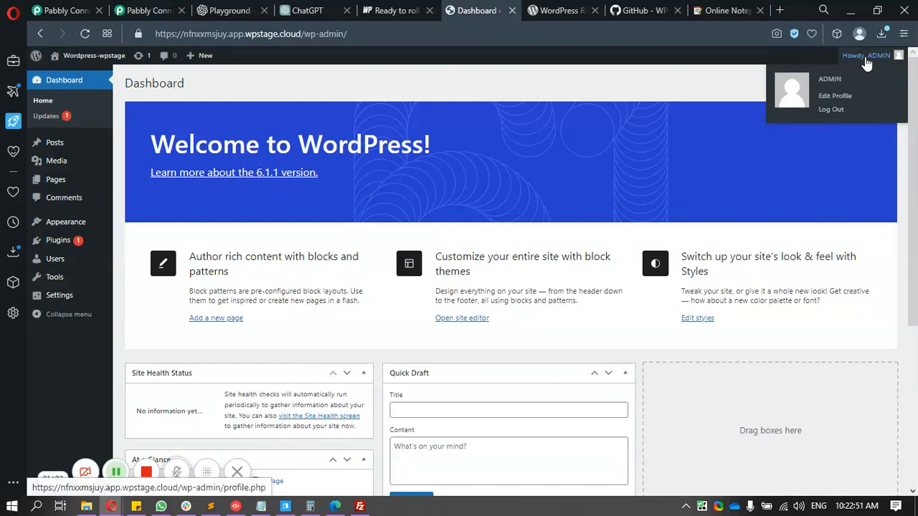
pyautogui.click(842, 99)
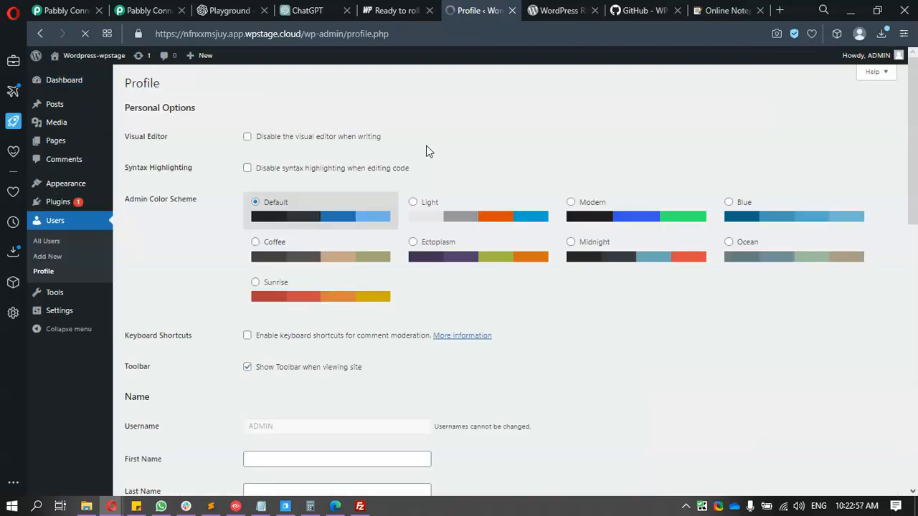
pyautogui.scroll(-3, 427, 150)
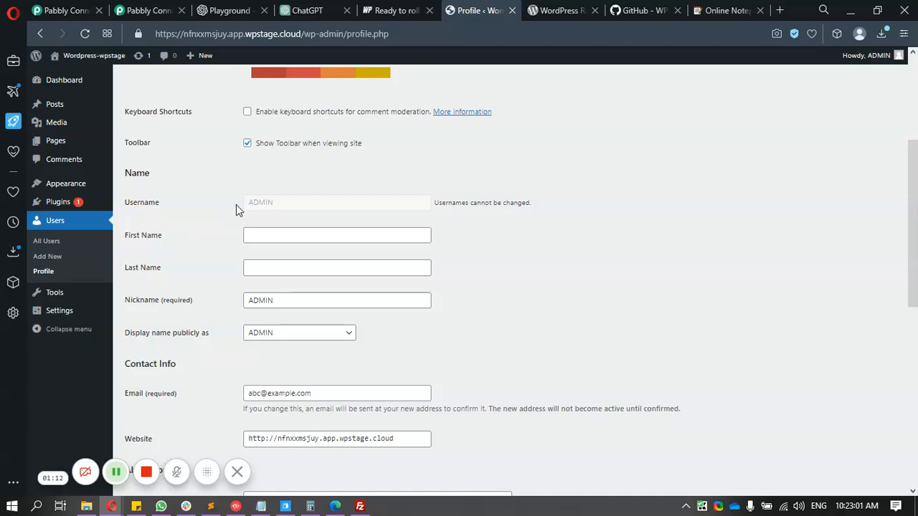
pyautogui.doubleClick(264, 204)
pyautogui.click(172, 9)
pyautogui.click(470, 245)
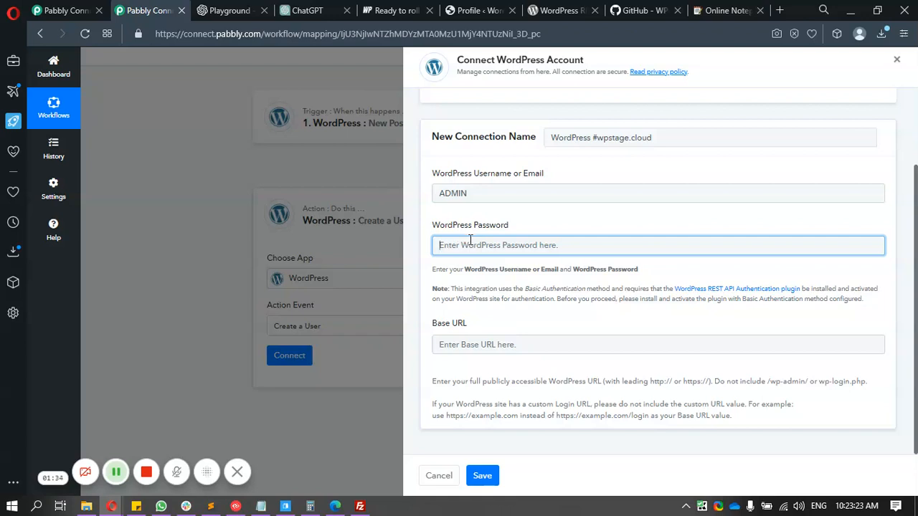
# - Create a WordPress application password named 'pabbly' on the Profile page
pyautogui.click(471, 14)
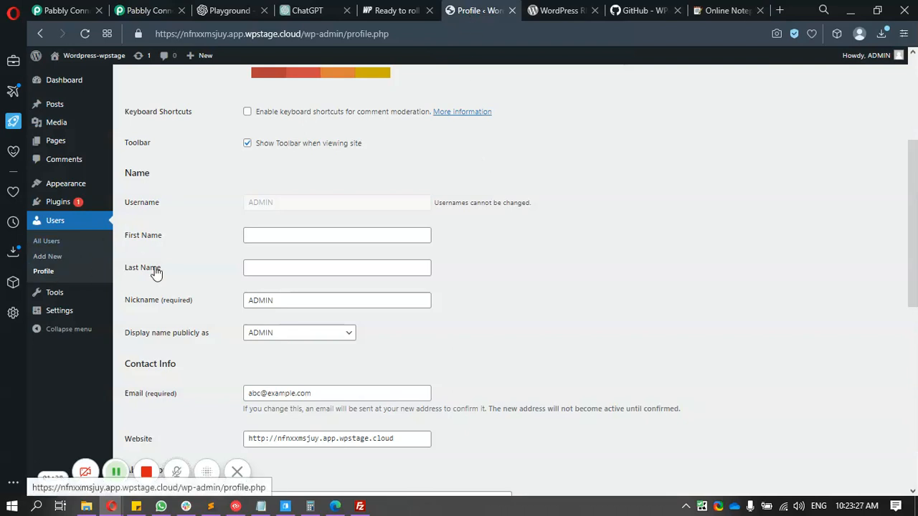
pyautogui.scroll(-6, 583, 174)
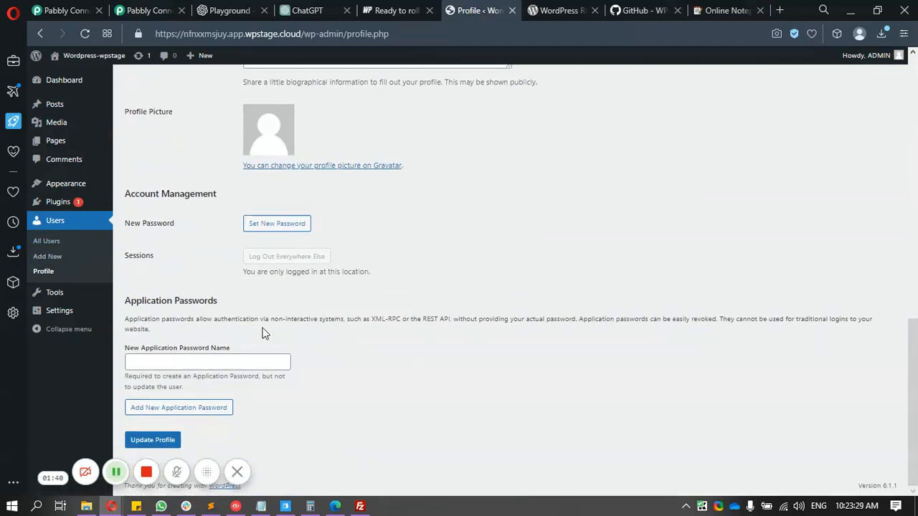
pyautogui.click(179, 358)
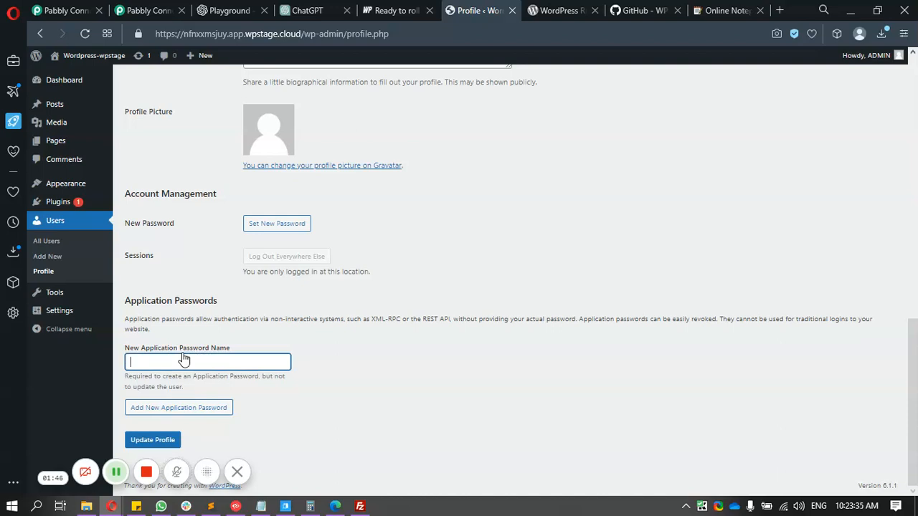
pyautogui.write('pabbly')
pyautogui.click(179, 412)
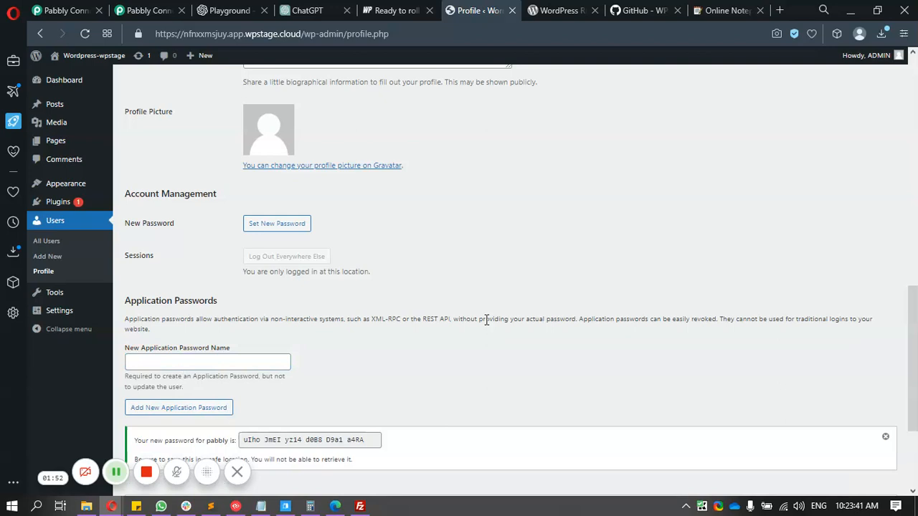
# - Copy the generated application password into Pabbly's WordPress Password field
pyautogui.scroll(-3, 487, 320)
pyautogui.moveTo(243, 272); pyautogui.dragTo(358, 275)
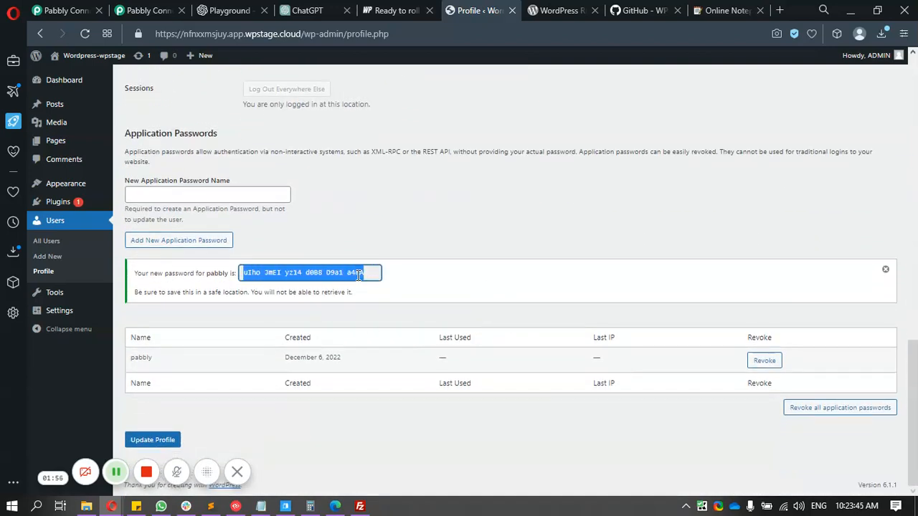
pyautogui.click(145, 10)
pyautogui.hotkey('ctrl', 'v')
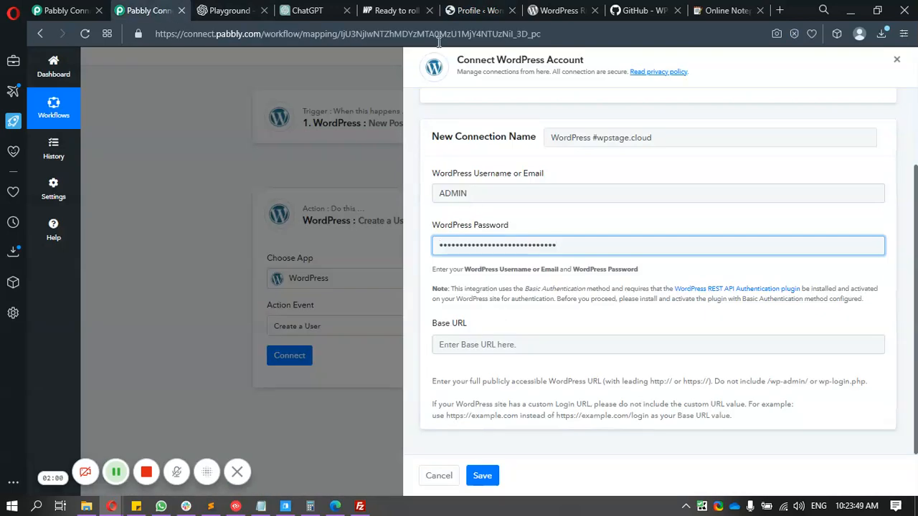
# - Copy the site root address from the WordPress page's address bar
pyautogui.click(477, 10)
pyautogui.click(333, 34)
pyautogui.click(316, 33)
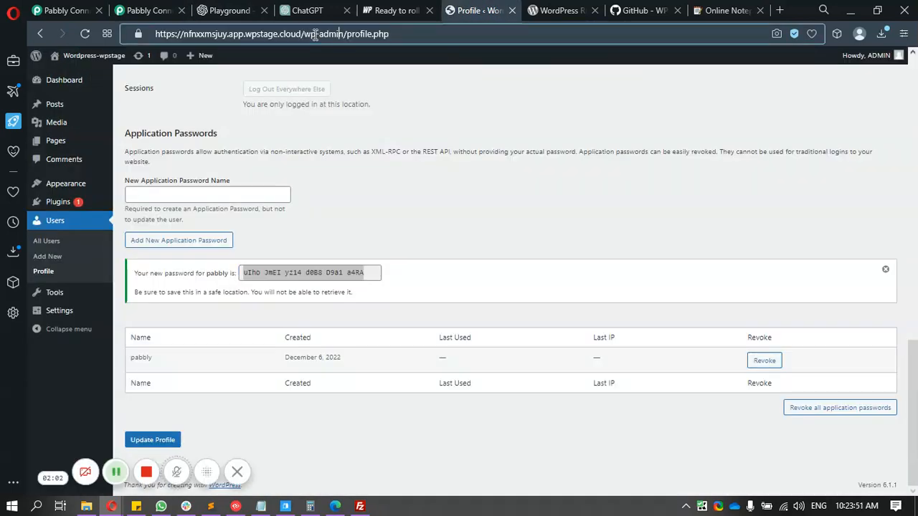
pyautogui.moveTo(304, 33); pyautogui.dragTo(153, 41)
pyautogui.hotkey('ctrl', 'c')
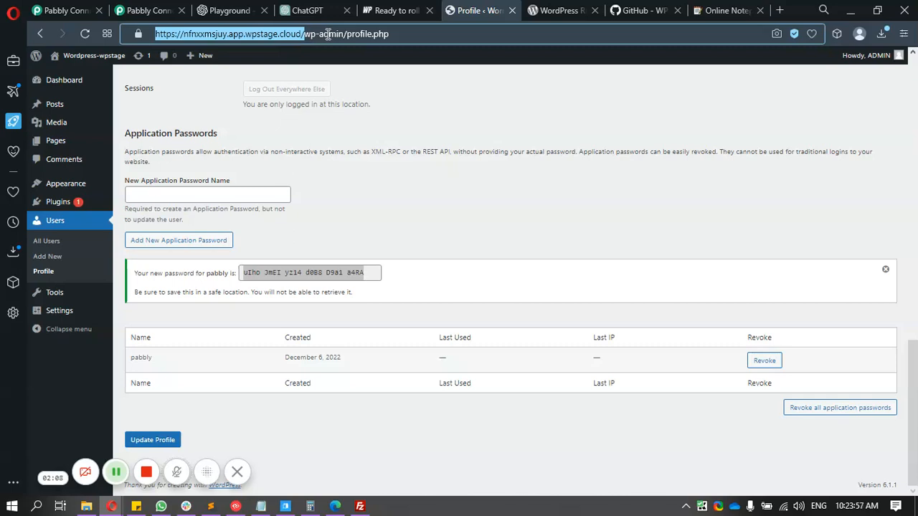
pyautogui.click(147, 10)
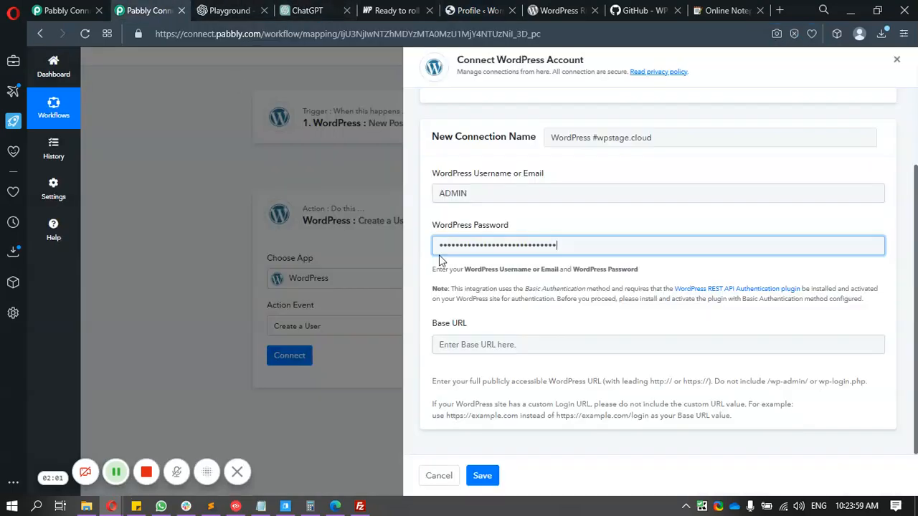
pyautogui.click(492, 344)
pyautogui.hotkey('ctrl', 'v')
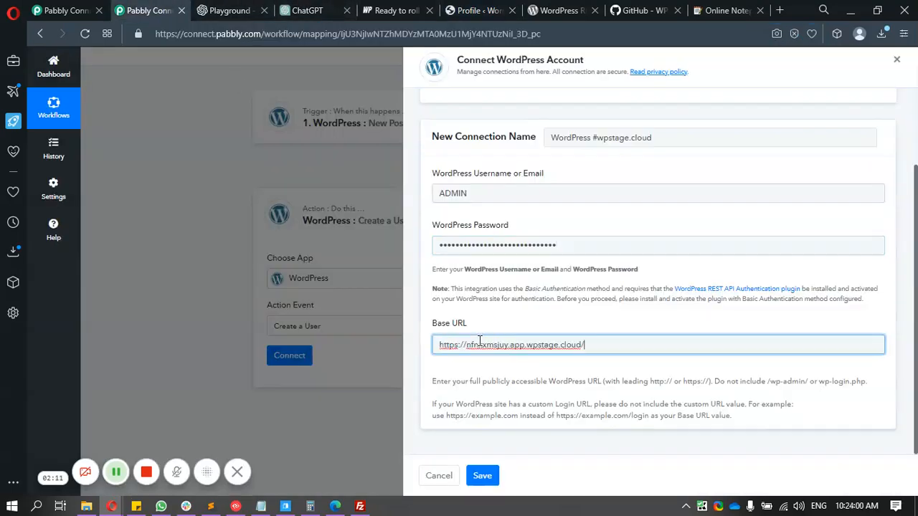
pyautogui.click(492, 472)
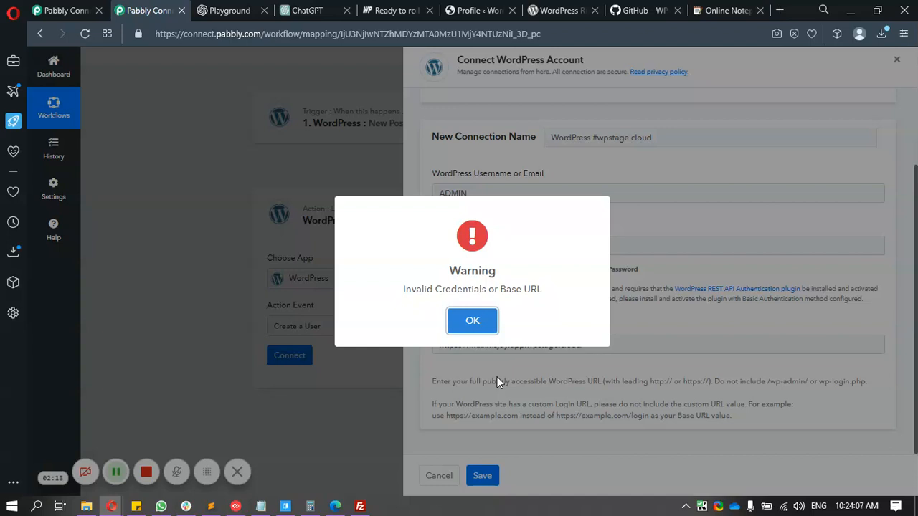
pyautogui.click(477, 321)
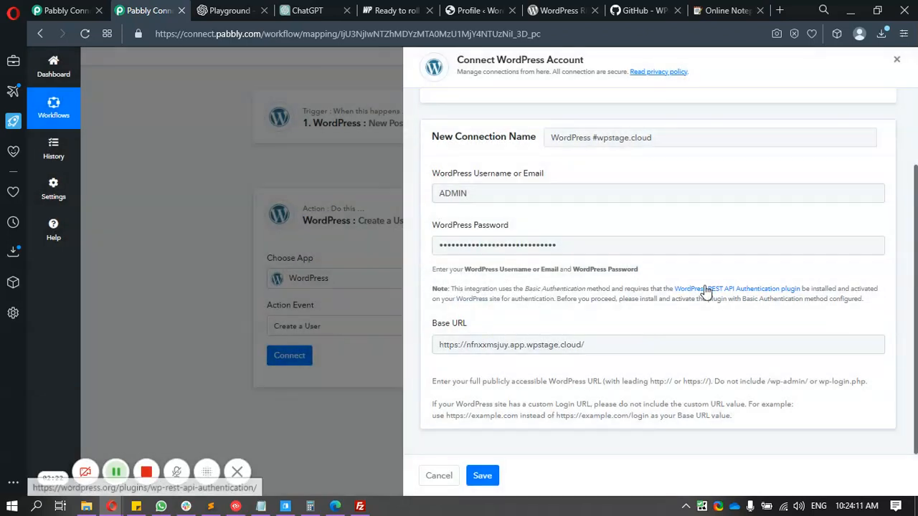
# - Download the WP-API Basic-Auth repository from GitHub as a ZIP file
pyautogui.click(554, 12)
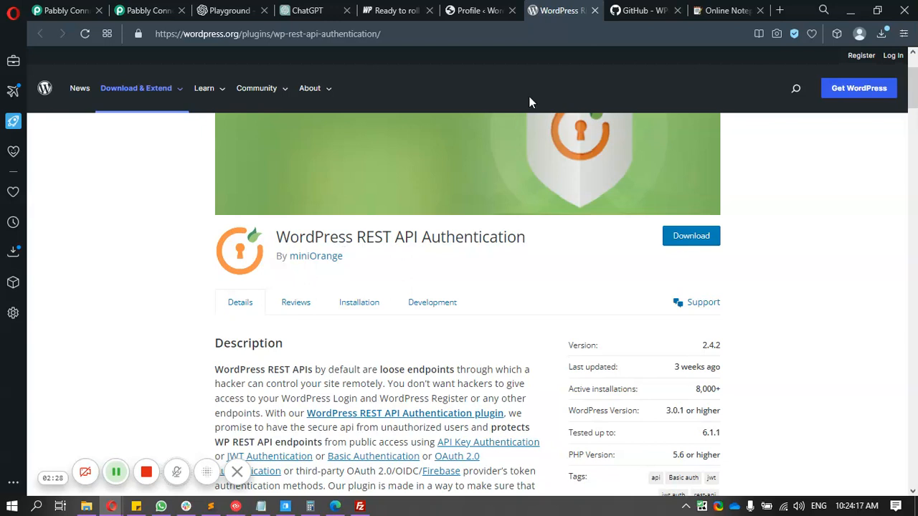
pyautogui.click(637, 9)
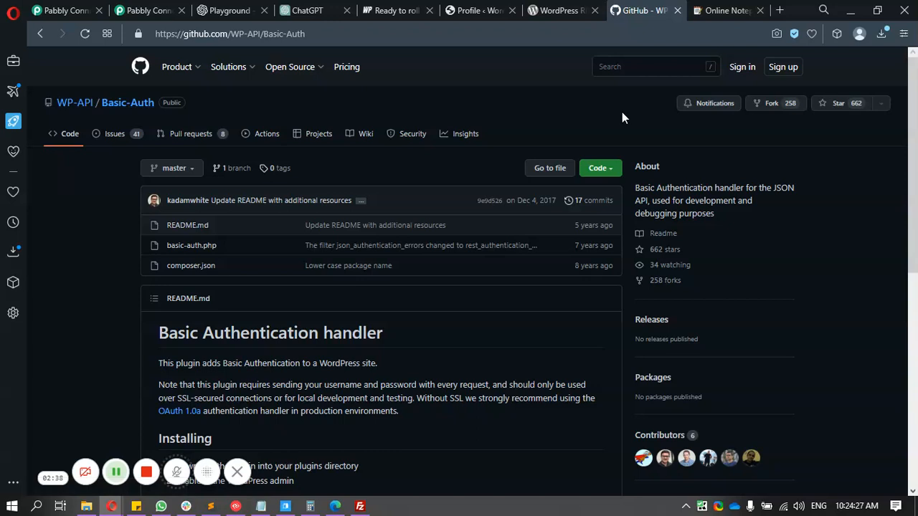
pyautogui.click(600, 168)
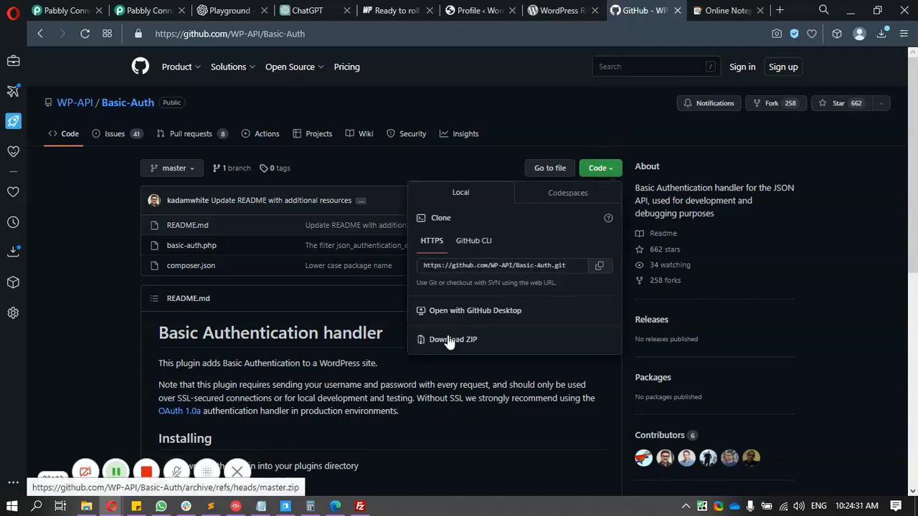
pyautogui.click(98, 231)
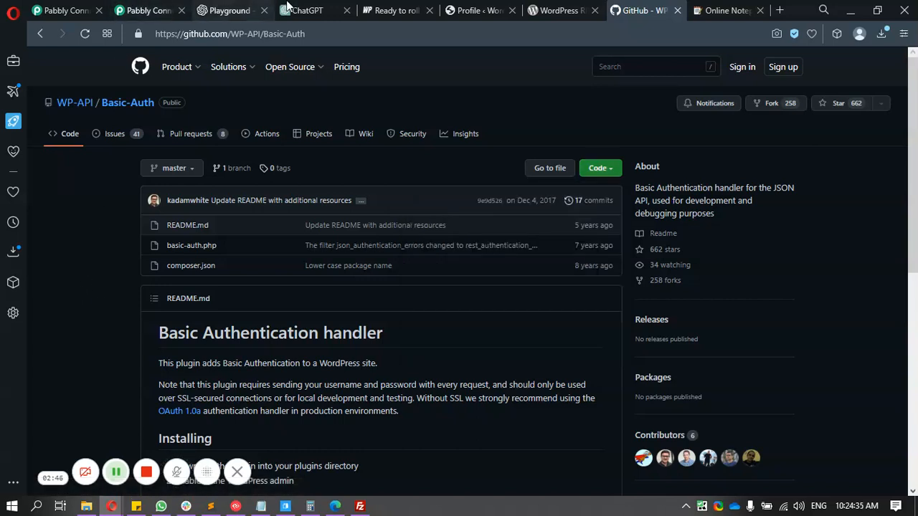
pyautogui.click(477, 10)
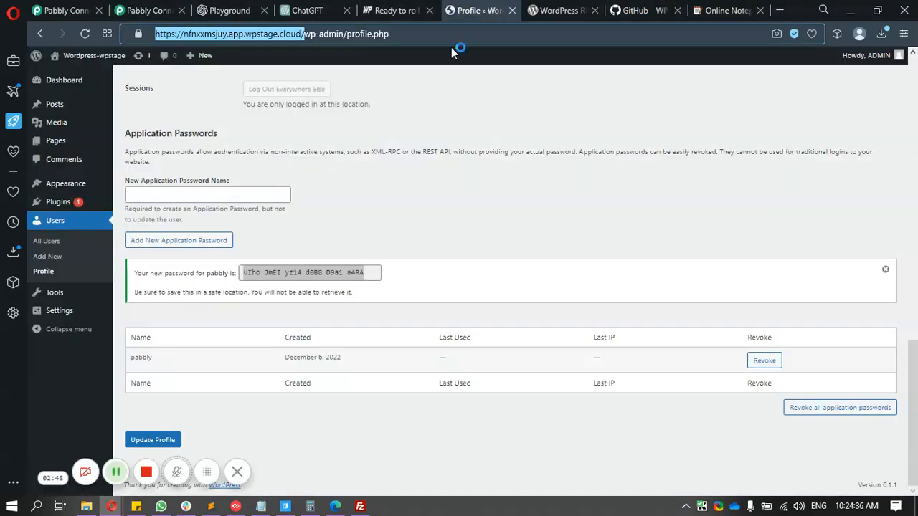
# - Upload Basic-Auth-master.zip as a plugin, install it, and activate JSON Basic Authentication
pyautogui.click(94, 219)
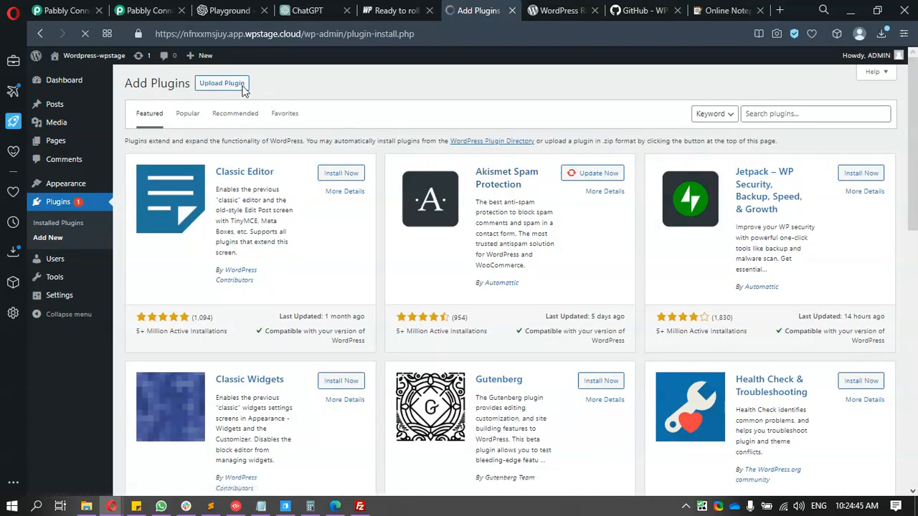
pyautogui.click(231, 86)
pyautogui.click(431, 180)
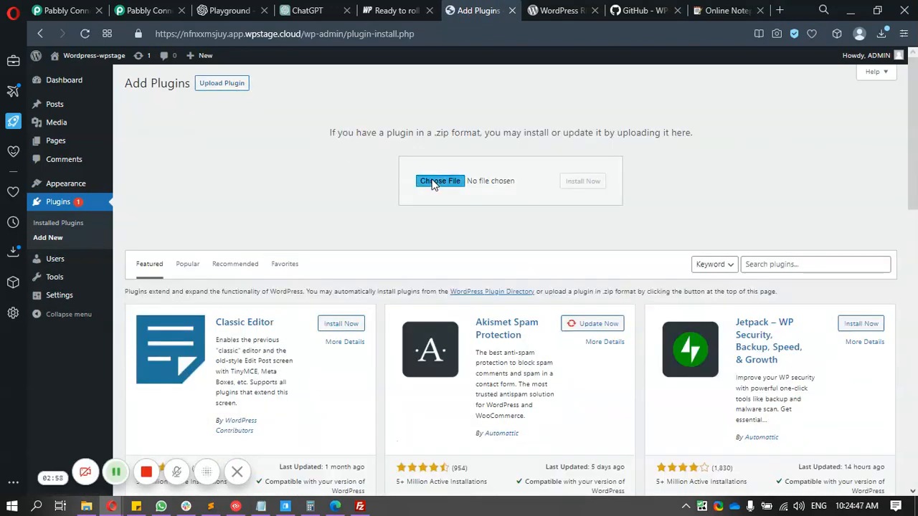
pyautogui.click(458, 253)
pyautogui.click(580, 181)
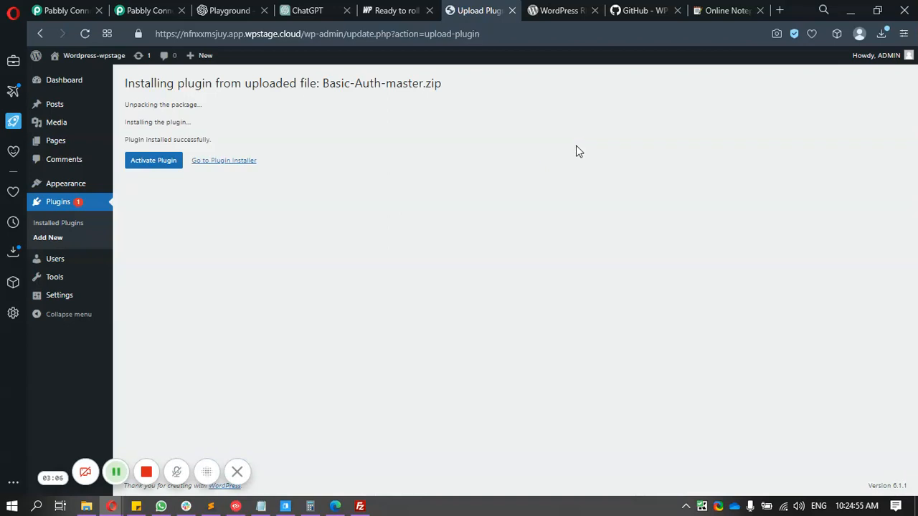
pyautogui.click(154, 160)
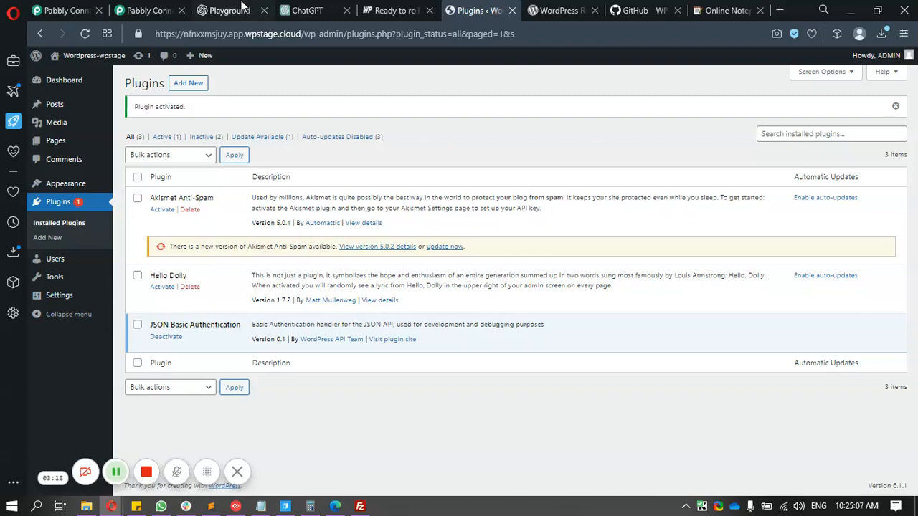
pyautogui.click(158, 10)
# - Save the WordPress connection again, which still gives the Invalid Credentials or Base URL warning
pyautogui.click(482, 476)
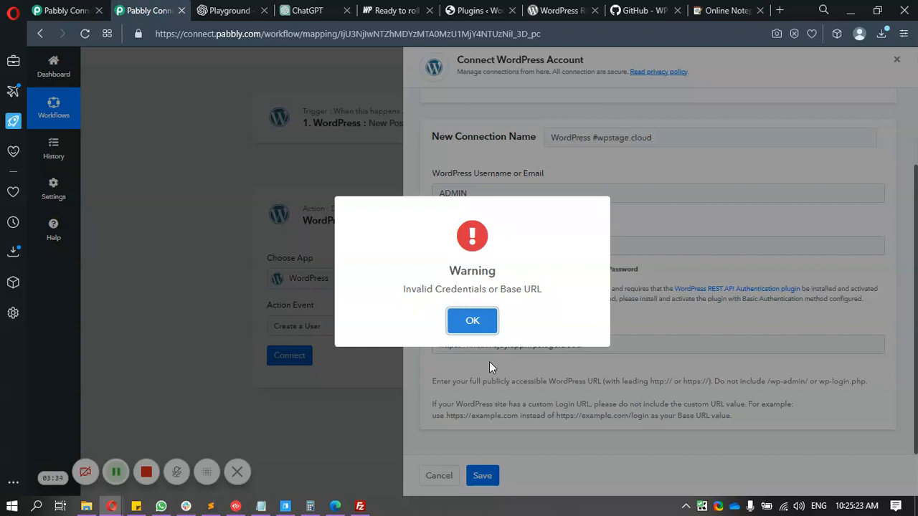
pyautogui.click(466, 10)
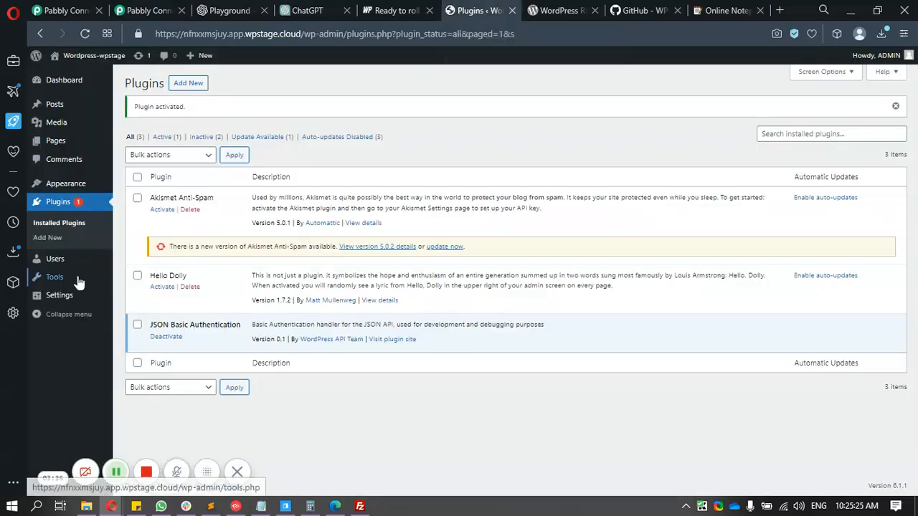
# - Set the WordPress permalink structure to Post name and save the change
pyautogui.click(151, 374)
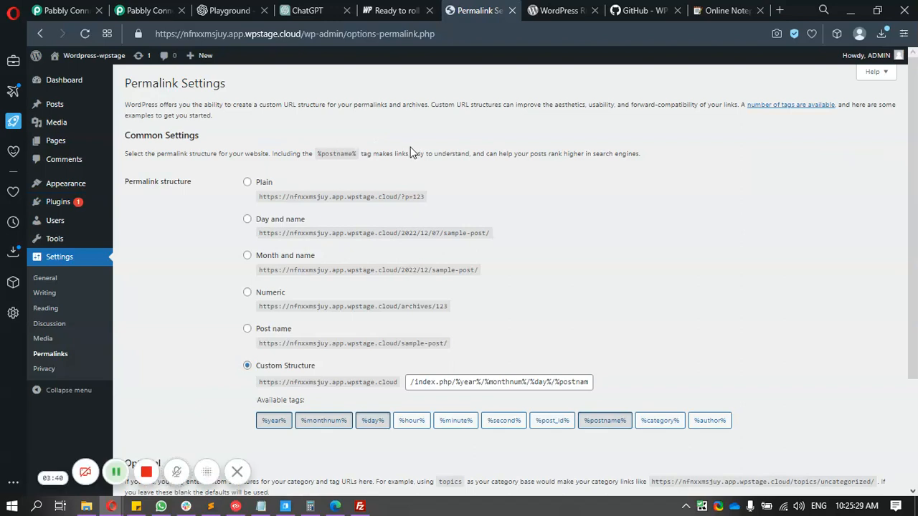
pyautogui.scroll(-2, 250, 179)
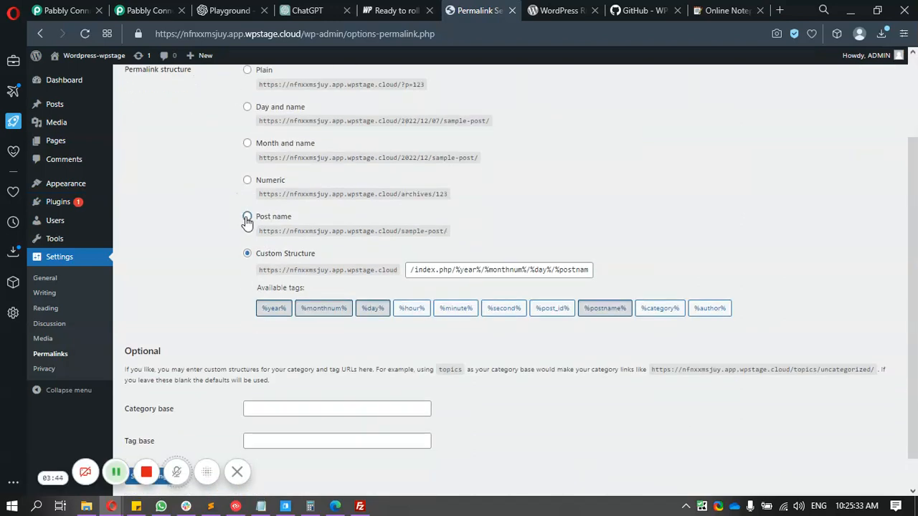
pyautogui.click(248, 217)
pyautogui.scroll(-1, 213, 225)
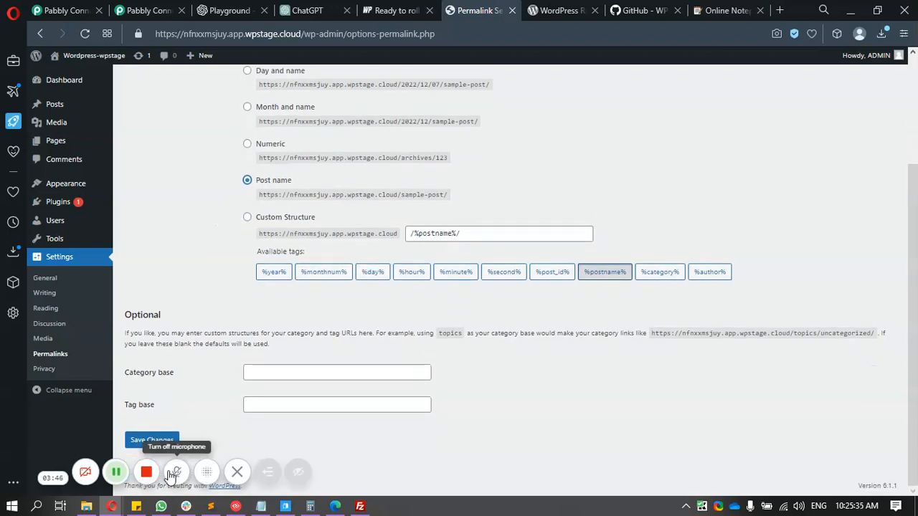
pyautogui.click(151, 439)
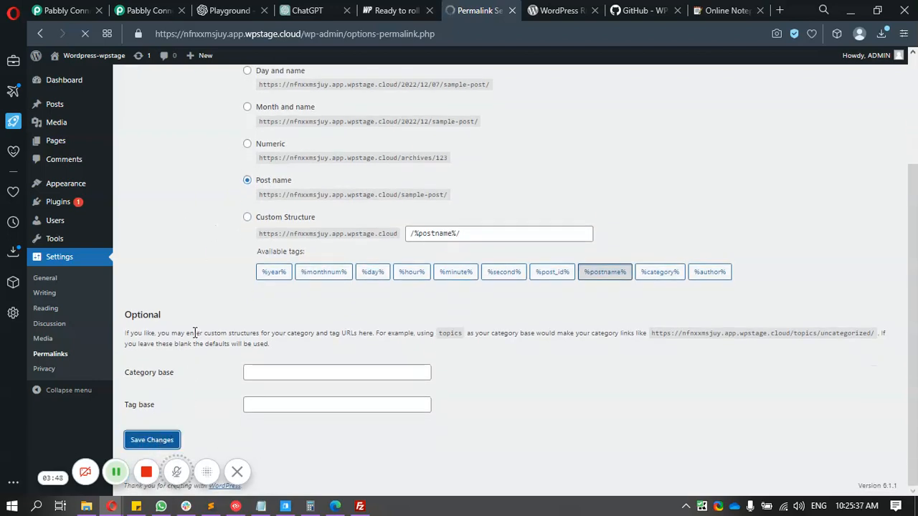
pyautogui.scroll(-3, 242, 334)
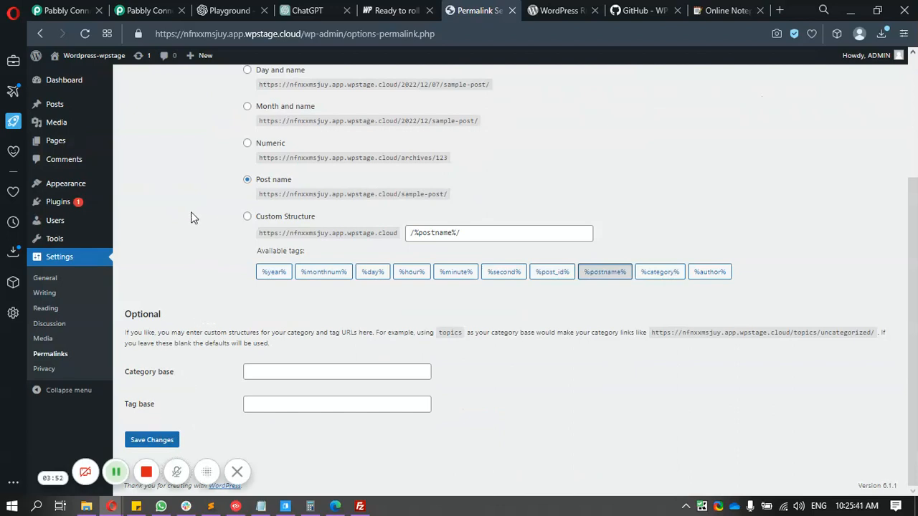
pyautogui.click(149, 10)
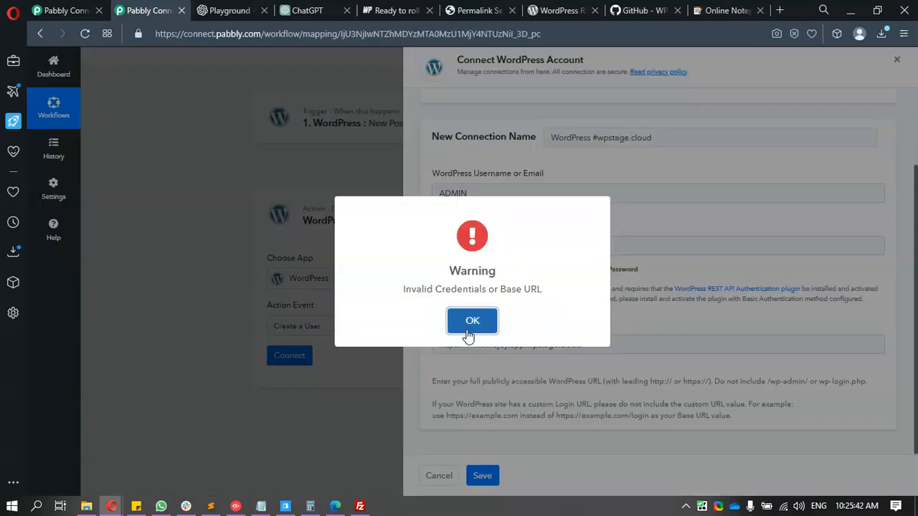
# - Dismiss the warning and save the WordPress connection, this time successfully
pyautogui.click(467, 330)
pyautogui.click(487, 479)
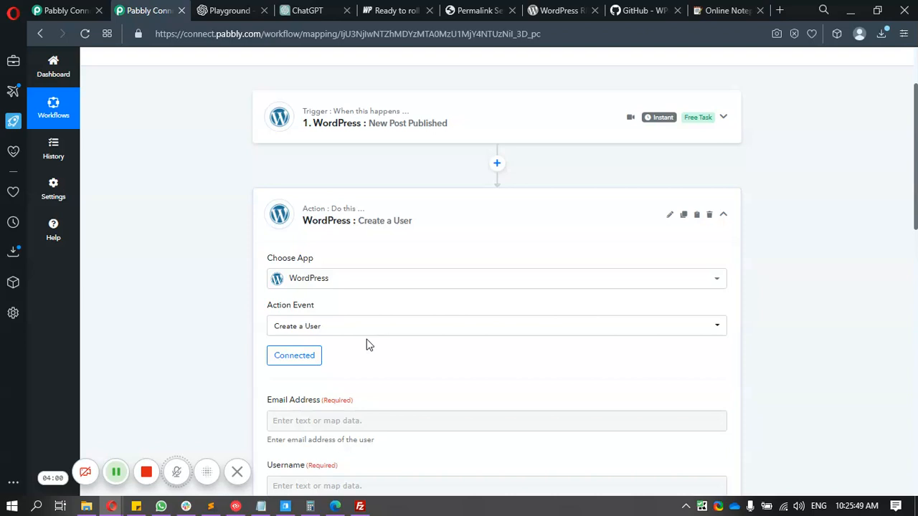
pyautogui.scroll(-3, 177, 218)
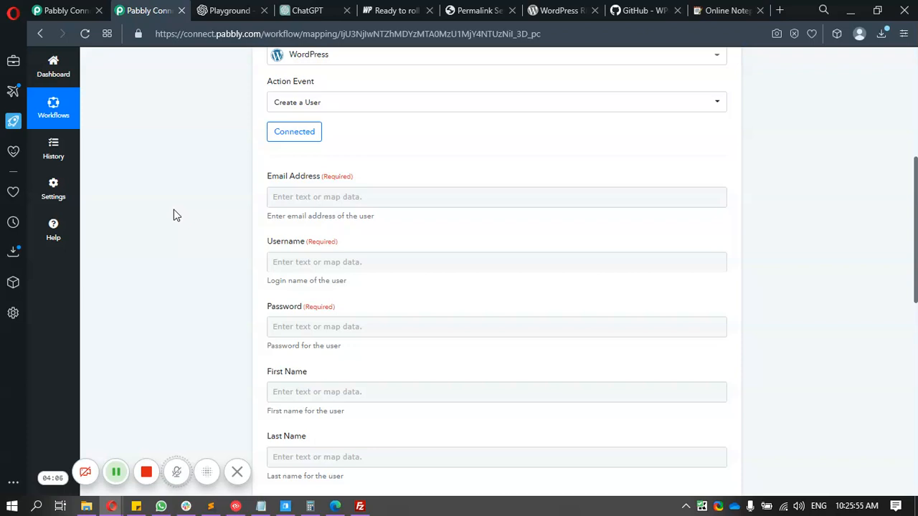
# - Fill in the new user's email address and username
pyautogui.click(277, 198)
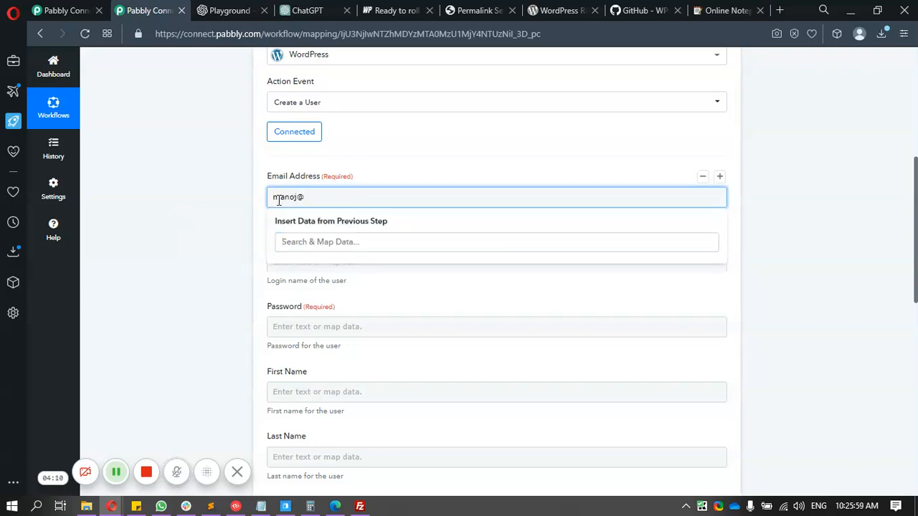
pyautogui.click(238, 207)
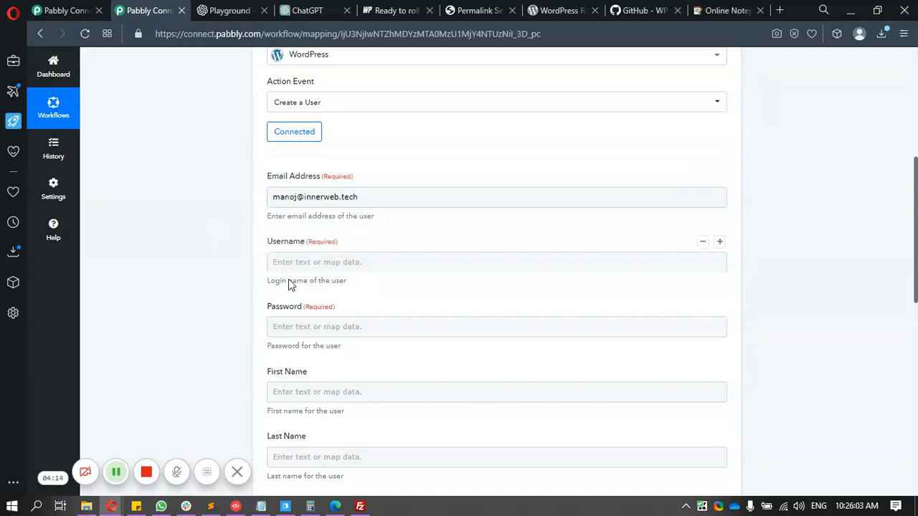
pyautogui.click(279, 260)
pyautogui.write('MANOJ')
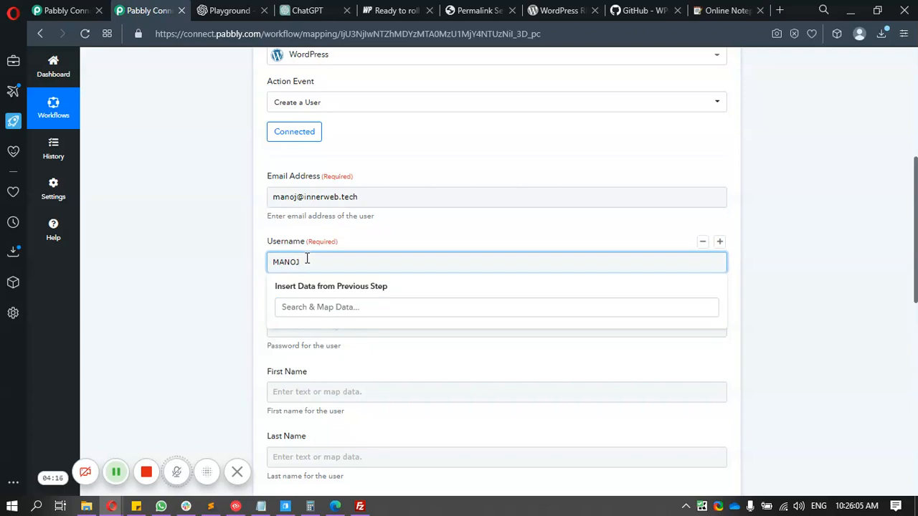
pyautogui.click(172, 237)
# - Enter the new user's password, trimming a pasted site address down to its subdomain
pyautogui.click(289, 327)
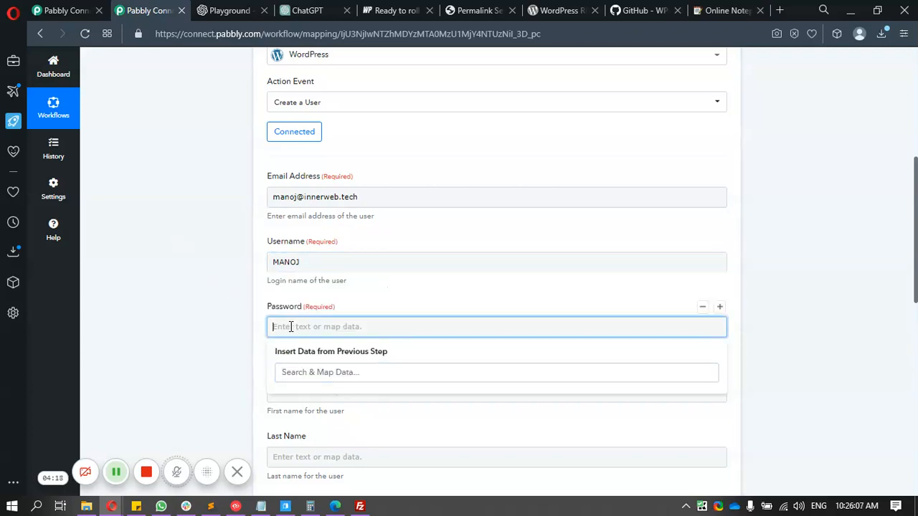
pyautogui.hotkey('ctrl', 'v')
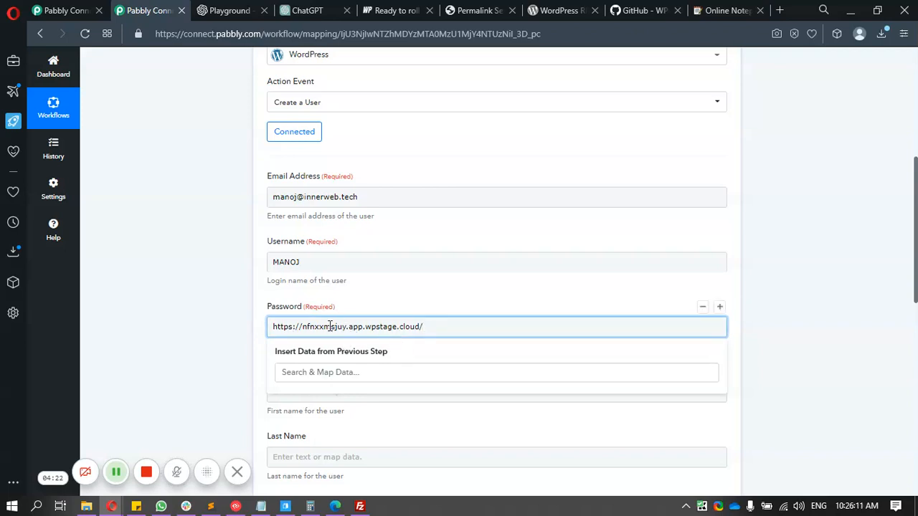
pyautogui.doubleClick(314, 327)
pyautogui.hotkey('ctrl', 'c')
pyautogui.hotkey('ctrl', 'a')
pyautogui.hotkey('ctrl', 'v')
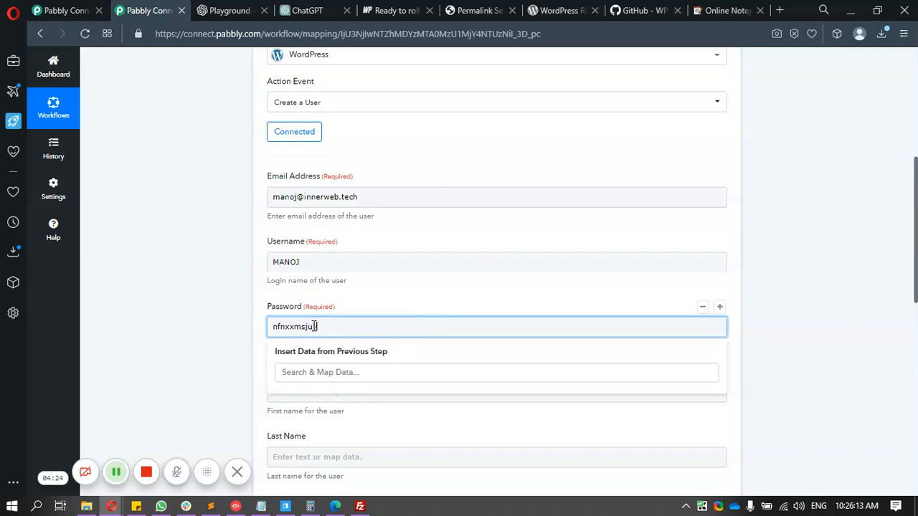
pyautogui.click(209, 318)
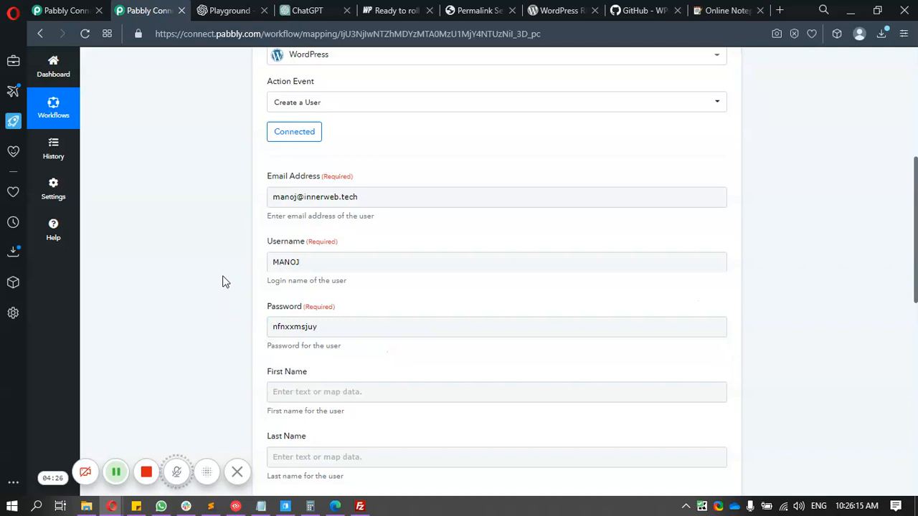
pyautogui.scroll(-6, 223, 281)
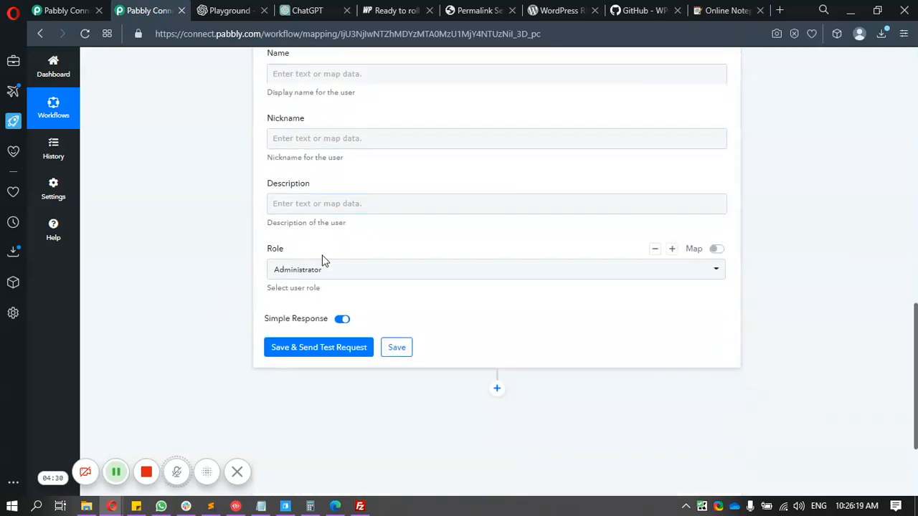
pyautogui.scroll(5, 277, 215)
pyautogui.scroll(-5, 270, 236)
# - Save the Create a User action and send a test request
pyautogui.click(295, 347)
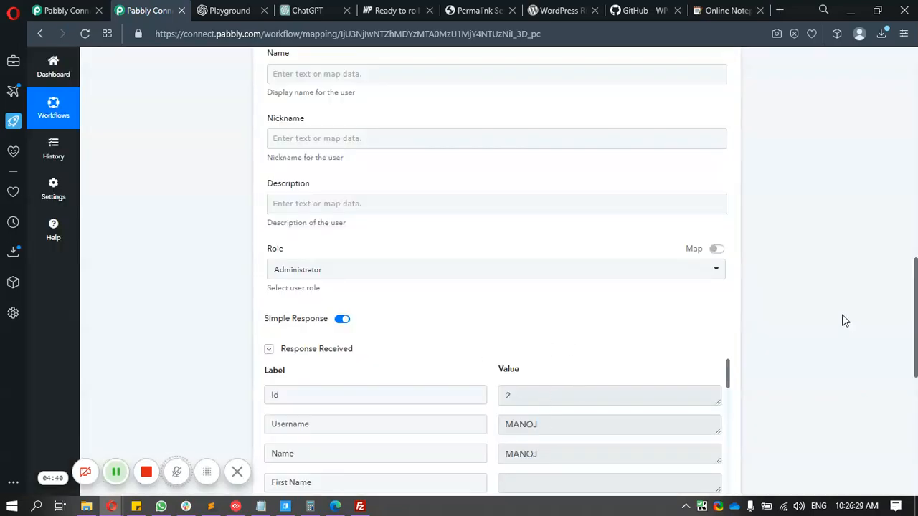
pyautogui.scroll(-2, 589, 391)
pyautogui.scroll(10, 803, 316)
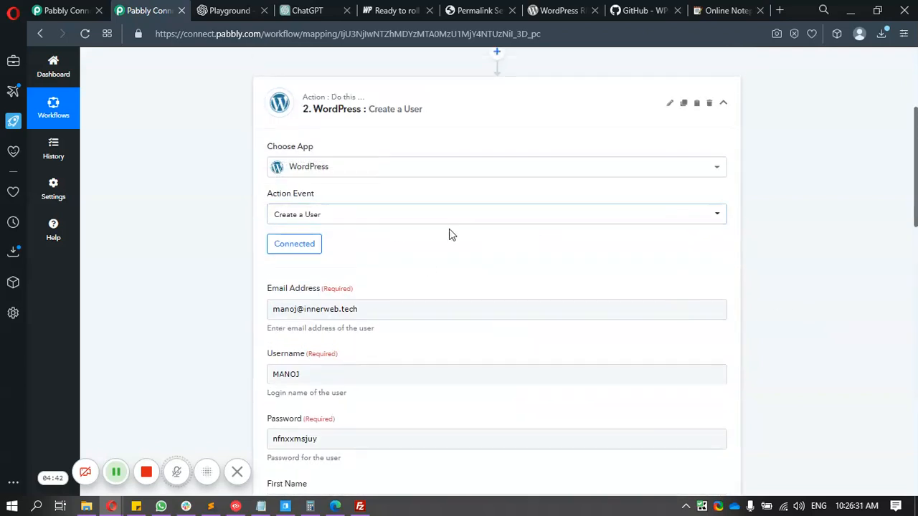
pyautogui.scroll(-2, 428, 262)
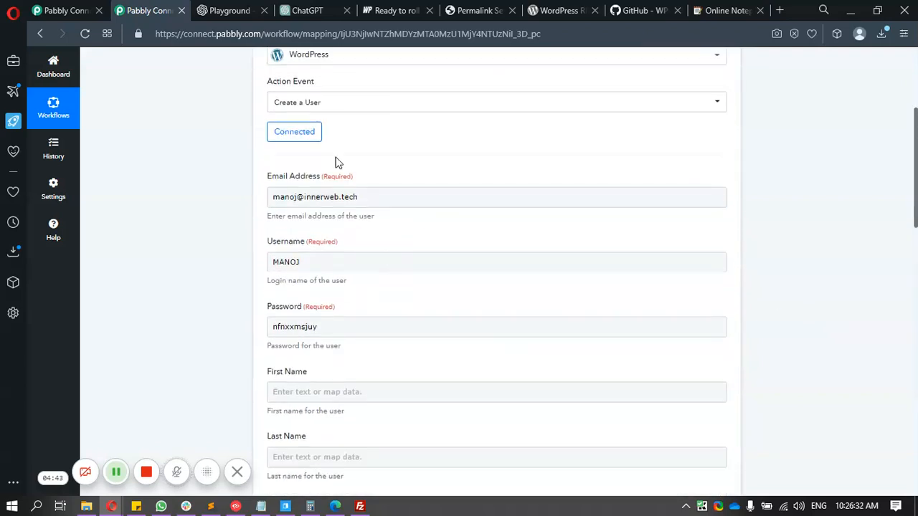
# - Change the action event to Create a Post, keeping the WordPress #wpstage.cloud connection
pyautogui.click(332, 106)
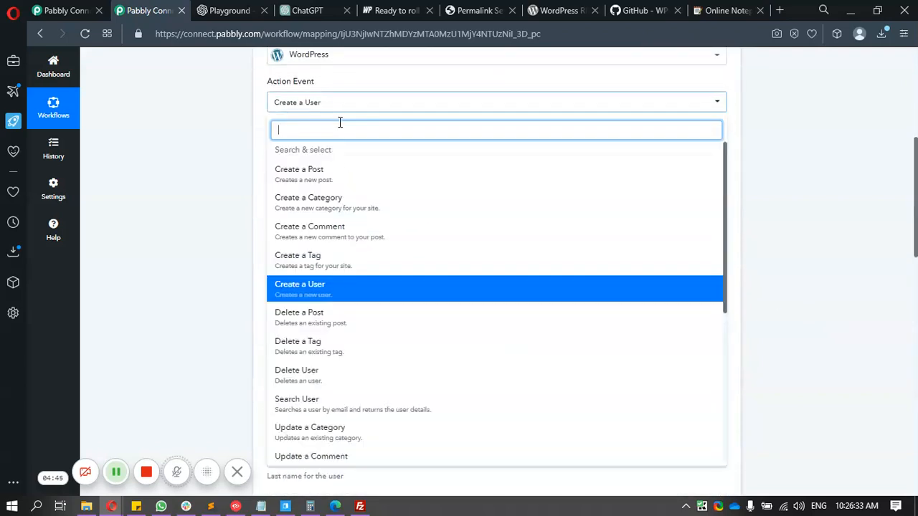
pyautogui.click(348, 175)
pyautogui.click(289, 193)
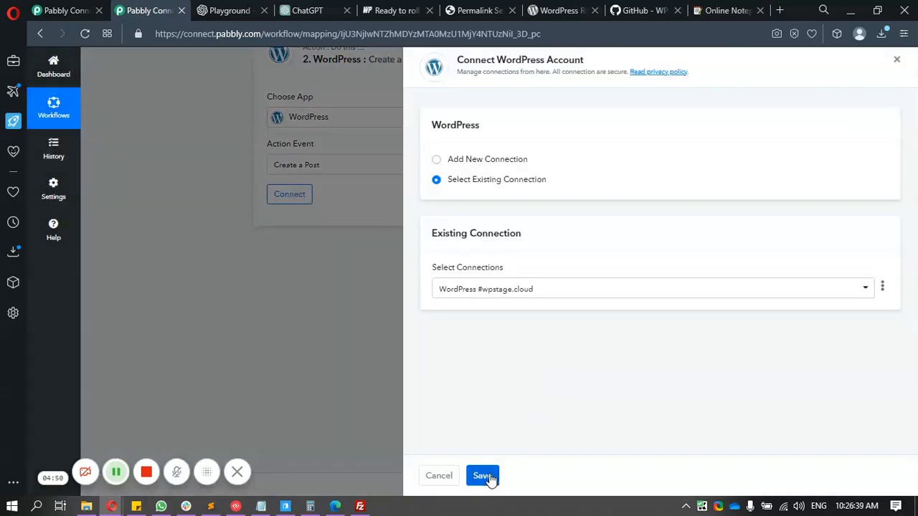
pyautogui.click(487, 476)
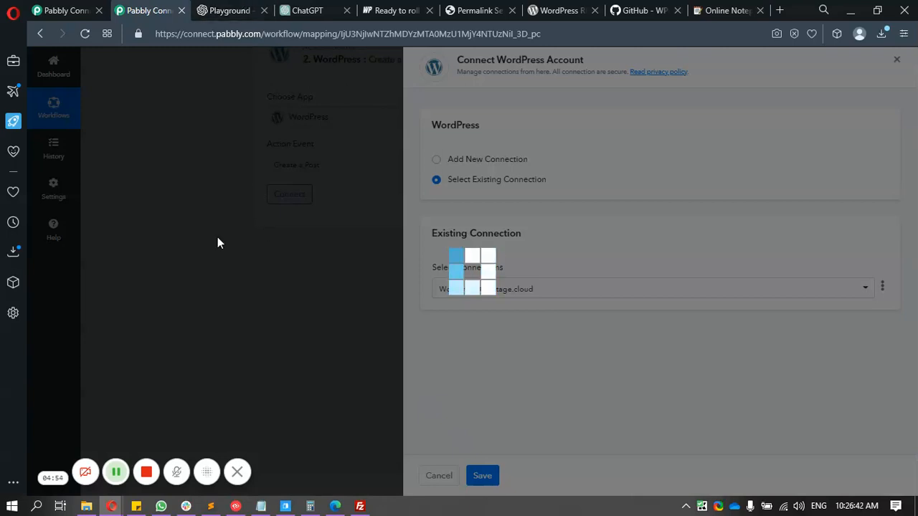
# - Enter the prompt 'Generate article section: How to use wordpress' in the OpenAI Playground using text-davinci-003
pyautogui.hotkey('ctrl', 'Tab')
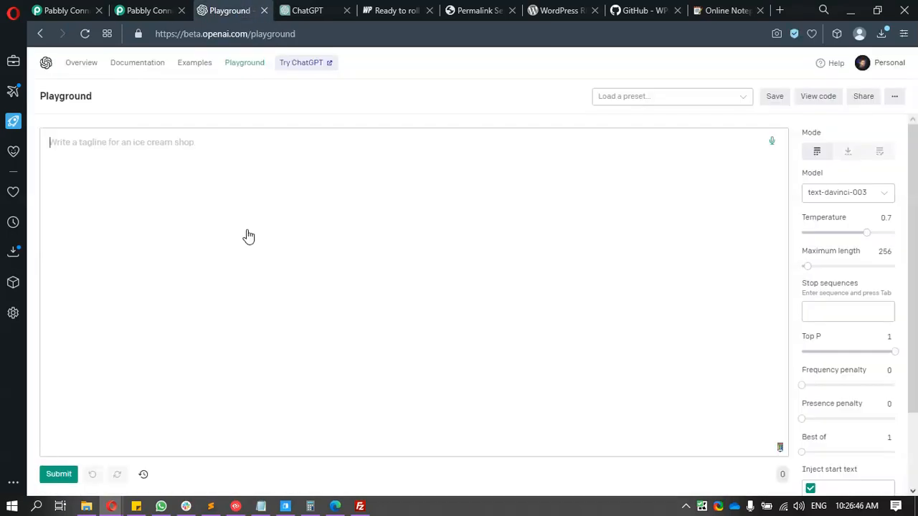
pyautogui.write('Generate po')
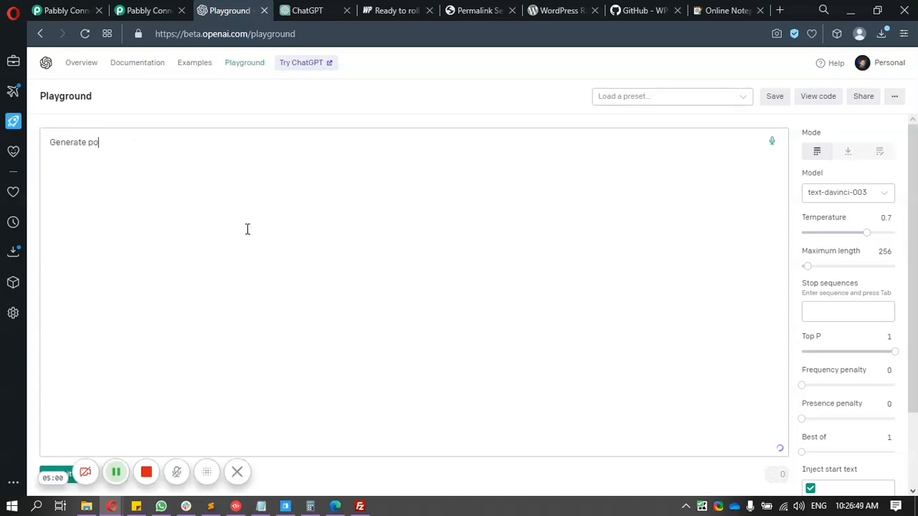
pyautogui.press('BackSpace')
pyautogui.press('BackSpace')
pyautogui.write('article section:Ho')
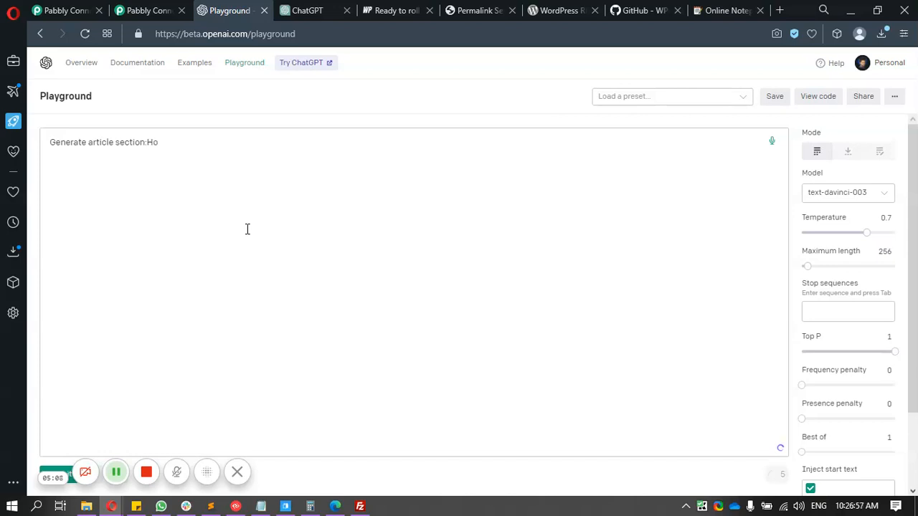
pyautogui.press('BackSpace')
pyautogui.press('BackSpace')
pyautogui.write(' How to use wordpress')
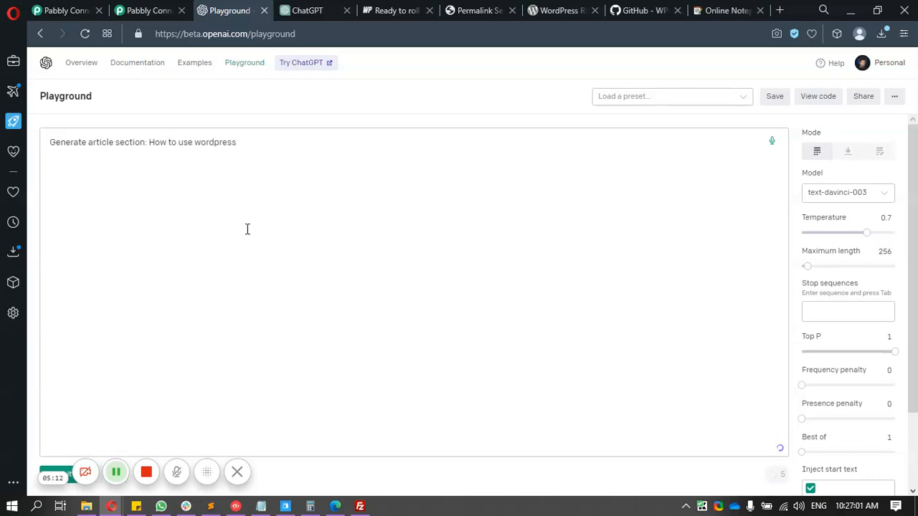
pyautogui.press('Return')
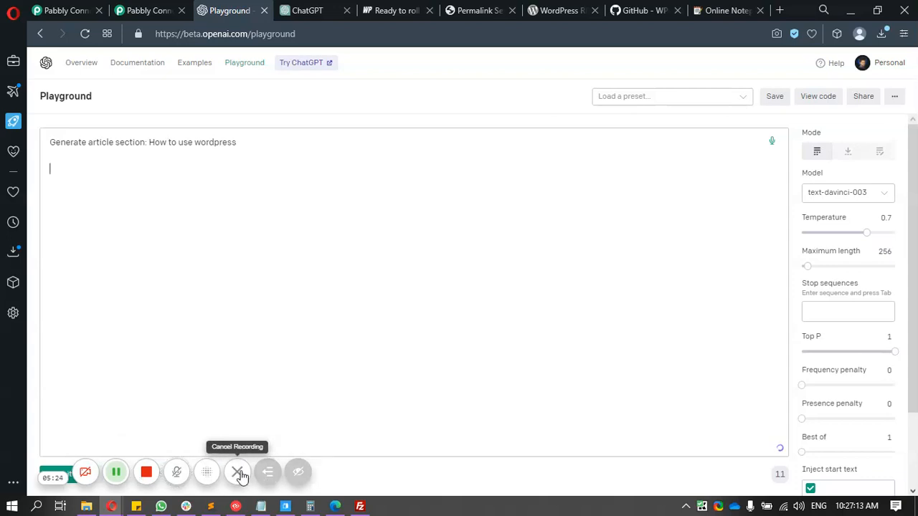
pyautogui.click(257, 475)
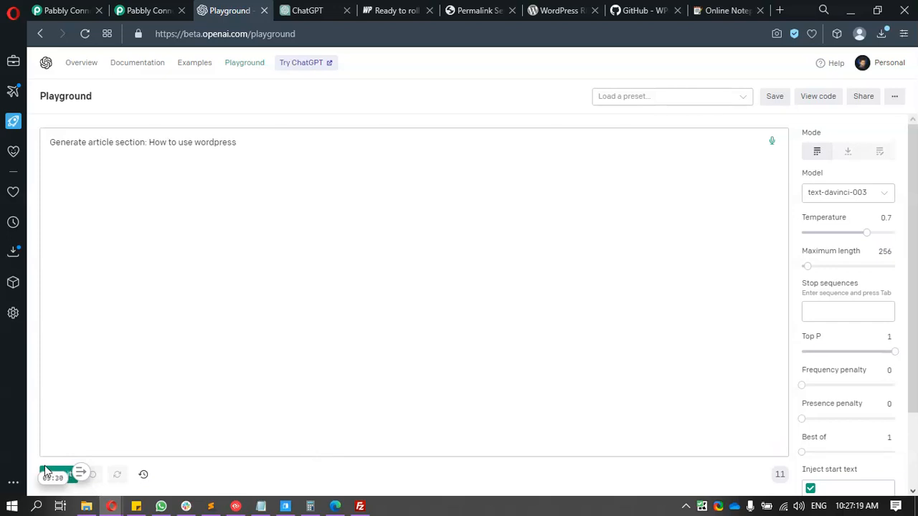
# - Fill the Create a Post fields with title 'dummy title' and content 'dummy content'
pyautogui.click(147, 10)
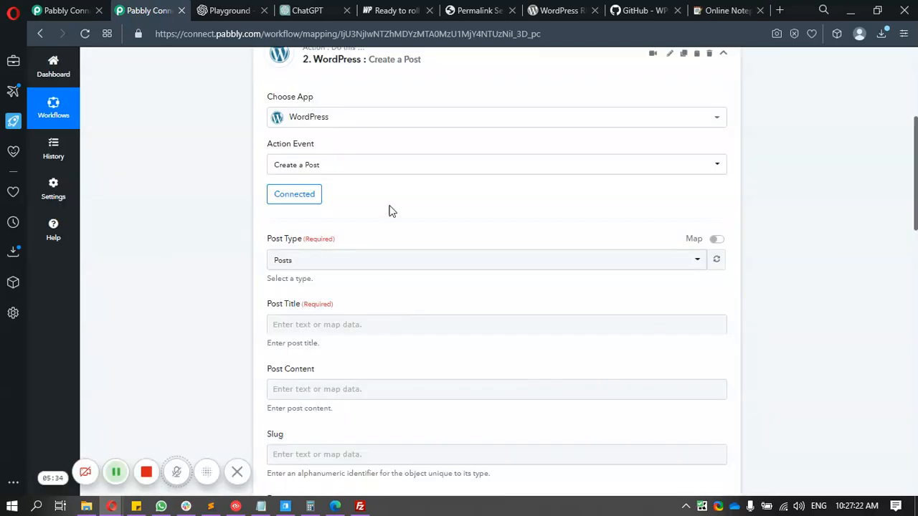
pyautogui.scroll(-4, 392, 210)
pyautogui.scroll(2, 253, 192)
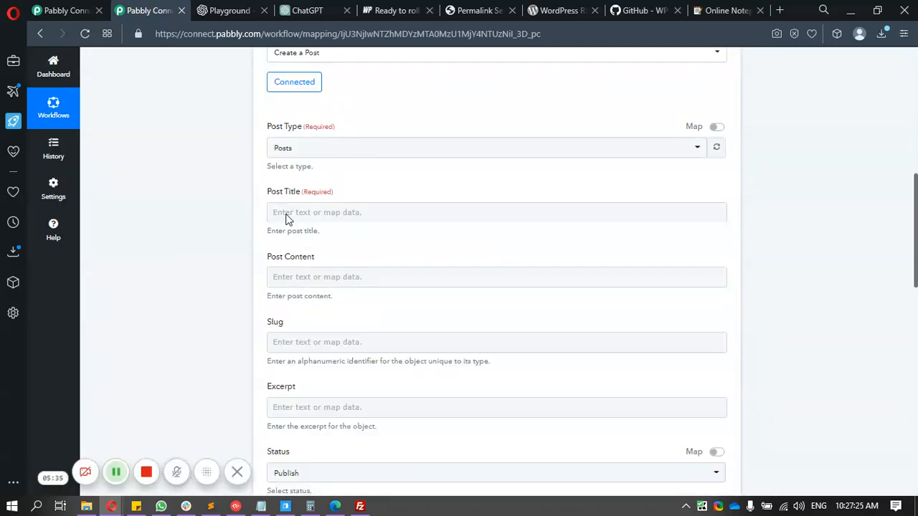
pyautogui.click(288, 212)
pyautogui.write('dummy title')
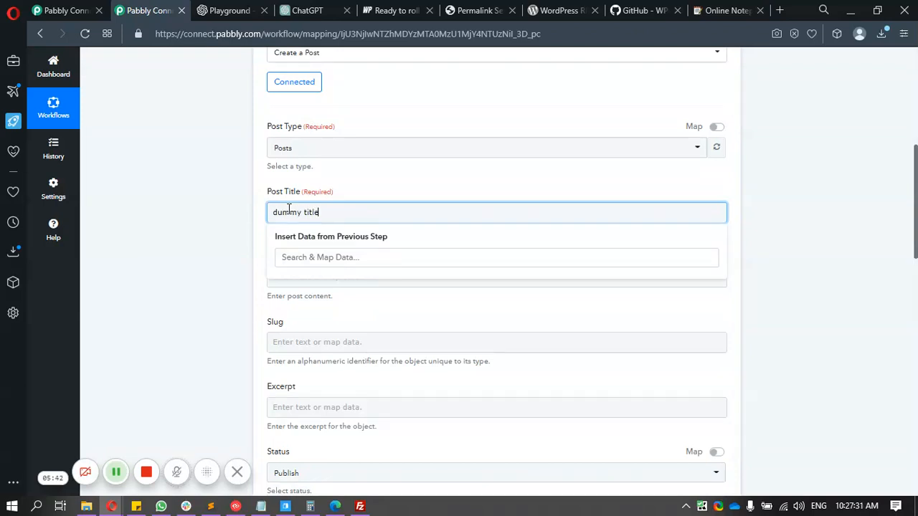
pyautogui.click(299, 277)
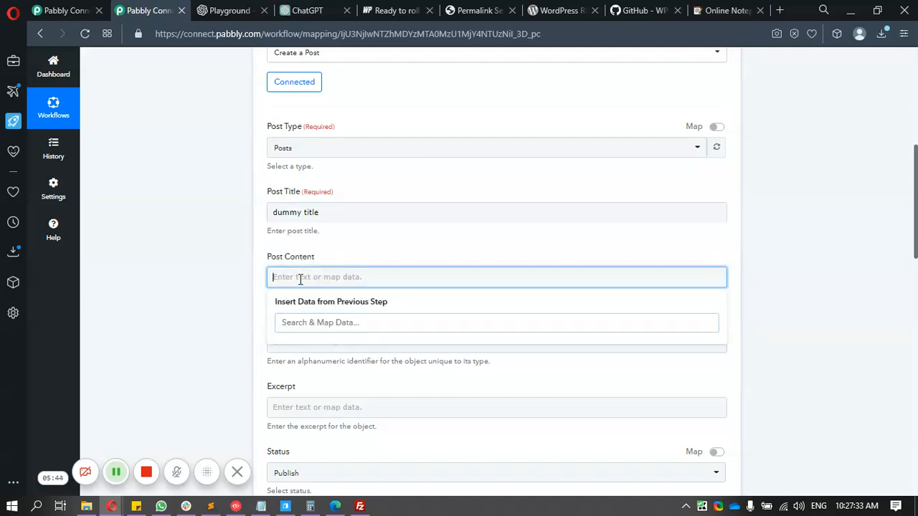
pyautogui.write('dummy content')
pyautogui.click(210, 239)
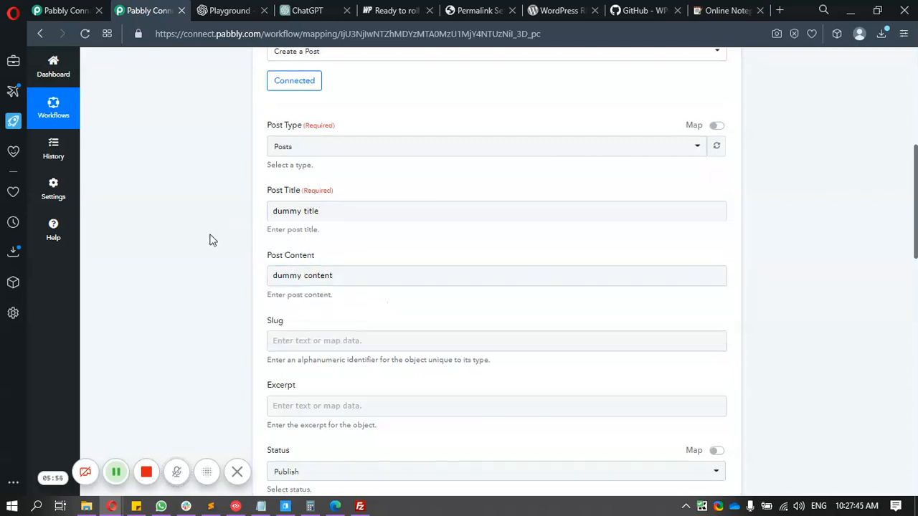
# - Set post status to Draft and author to the second user, then save and send a test request
pyautogui.scroll(-3, 323, 293)
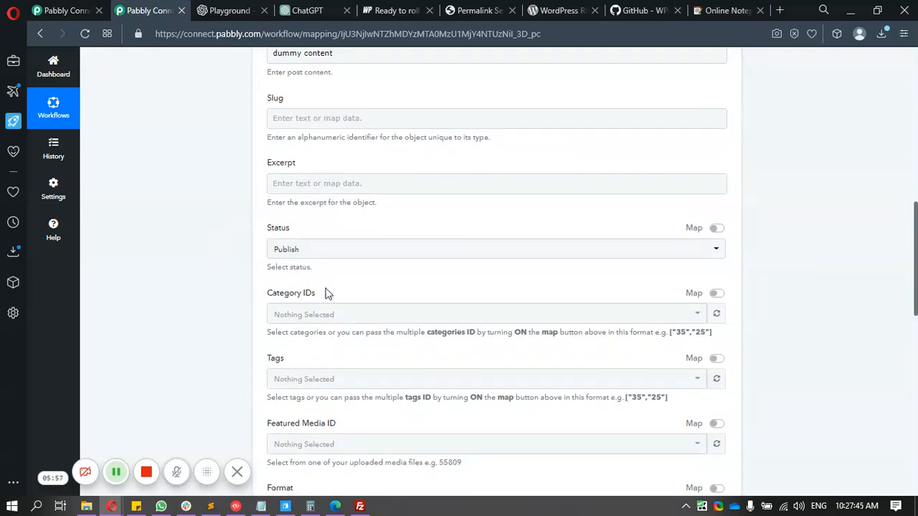
pyautogui.click(294, 253)
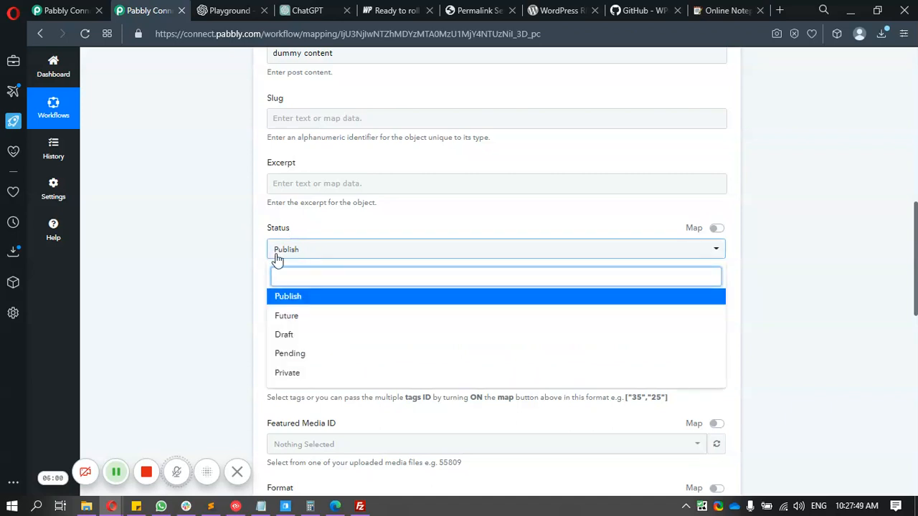
pyautogui.click(289, 253)
pyautogui.click(290, 255)
pyautogui.click(284, 333)
pyautogui.scroll(-6, 223, 213)
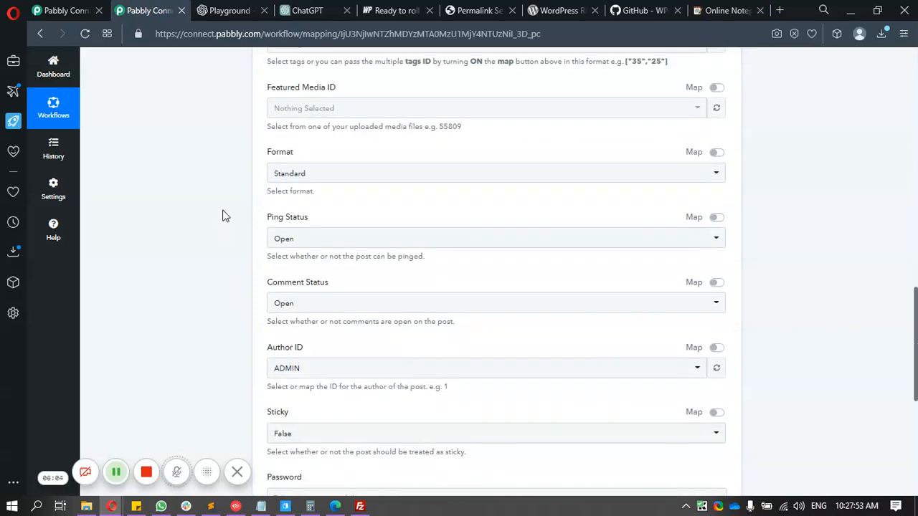
pyautogui.click(287, 258)
pyautogui.click(293, 322)
pyautogui.scroll(-2, 222, 287)
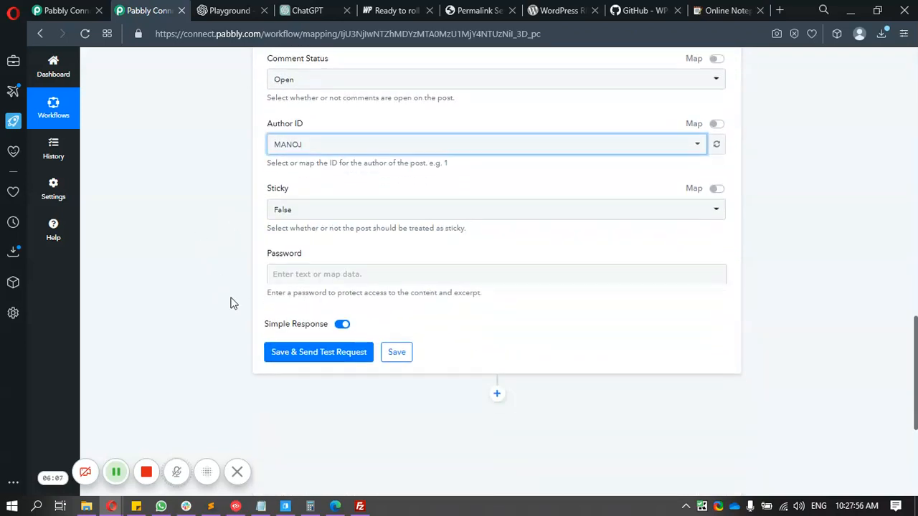
pyautogui.click(305, 353)
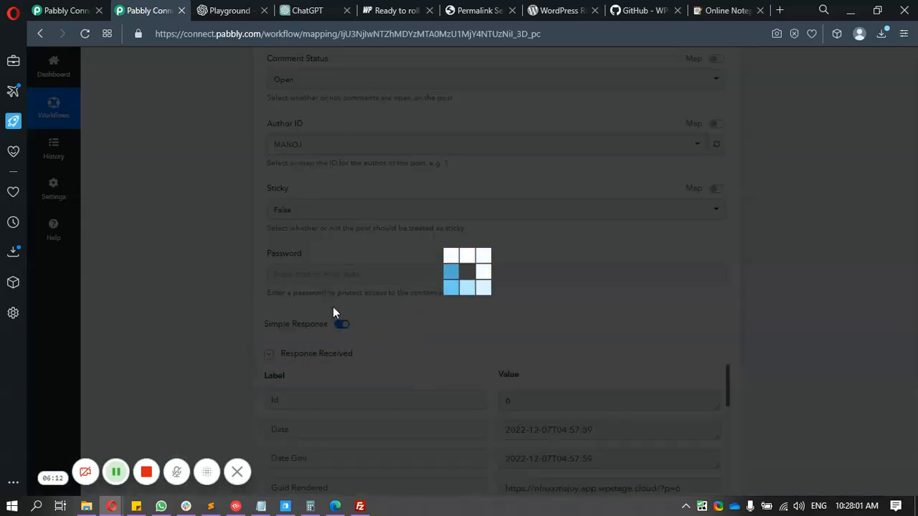
# - Check WordPress All Users and All Posts for the new 'dummy title' draft, then return to Pabbly's test response
pyautogui.click(467, 11)
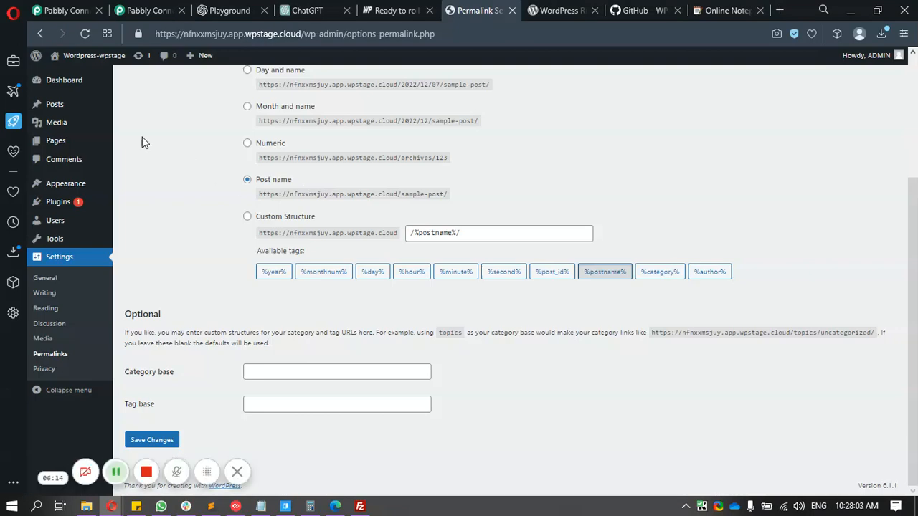
pyautogui.moveTo(55, 221)
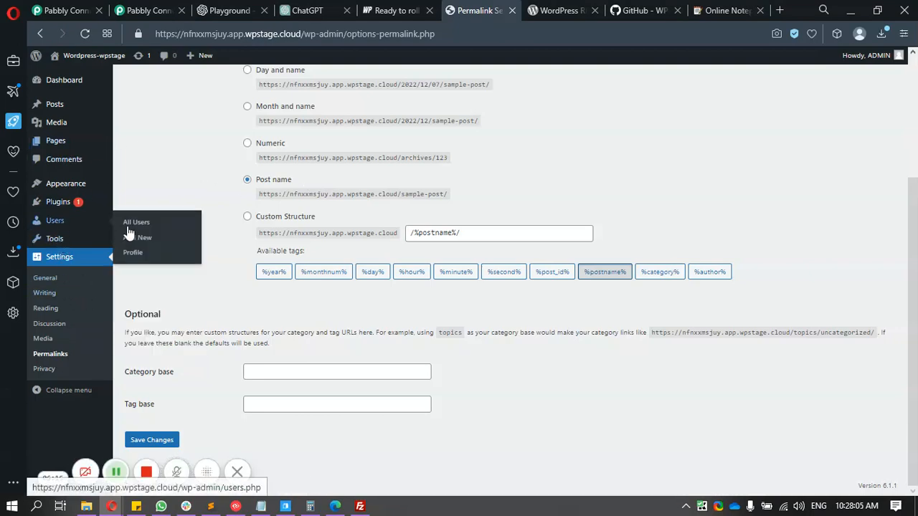
pyautogui.click(134, 228)
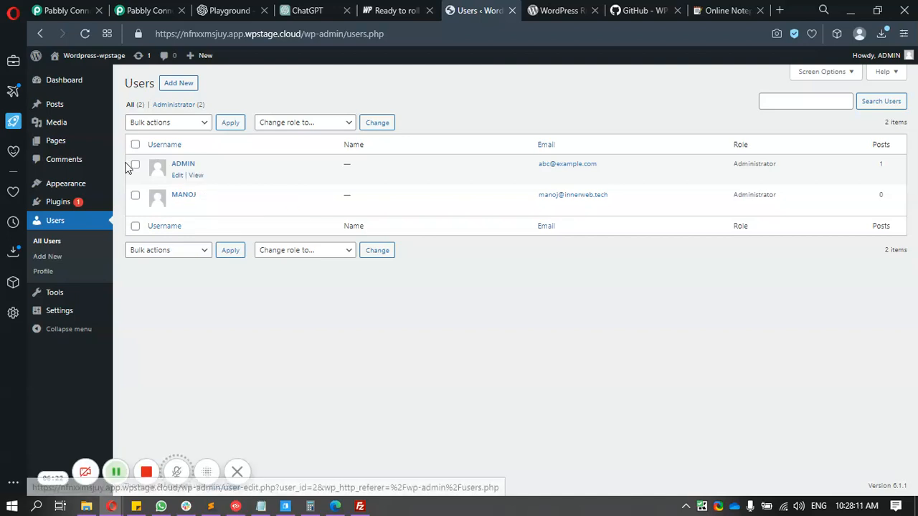
pyautogui.click(61, 109)
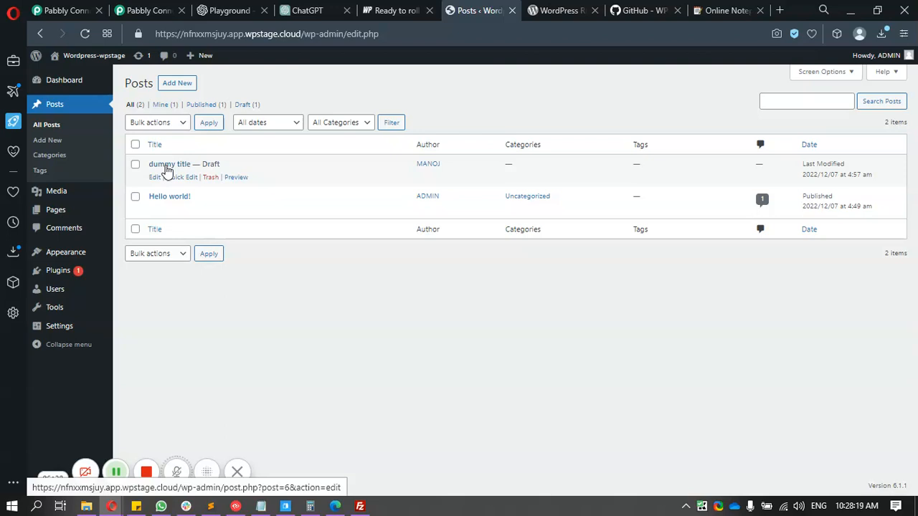
pyautogui.click(147, 10)
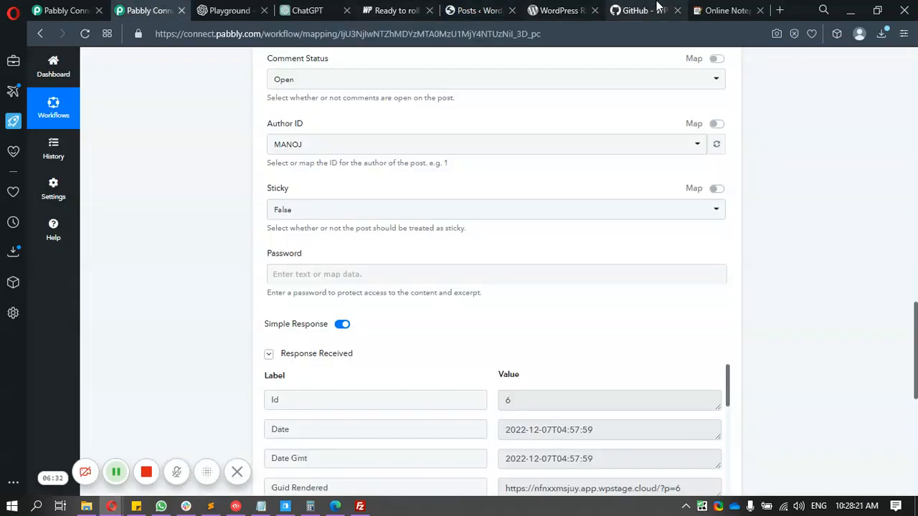
# - Glance at the WP-API/Basic-Auth GitHub repository, then return to the WordPress posts list
pyautogui.click(658, 9)
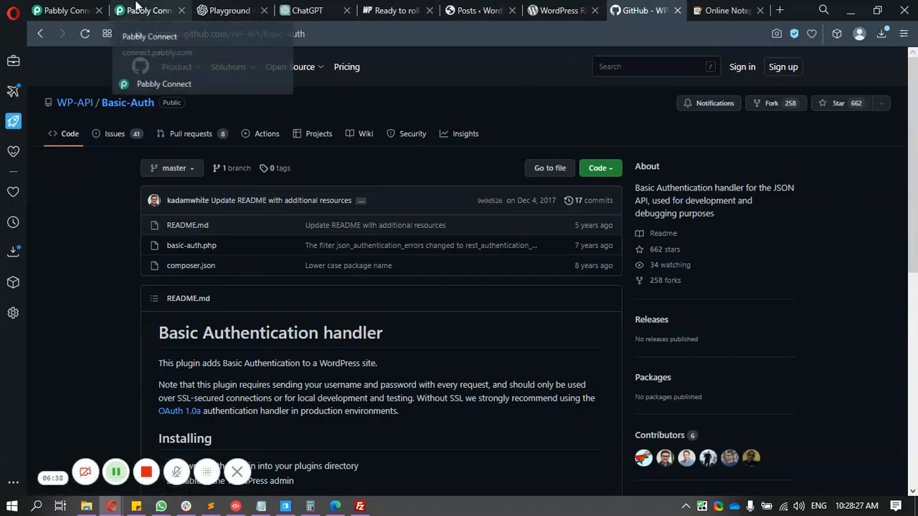
pyautogui.click(416, 9)
pyautogui.click(462, 9)
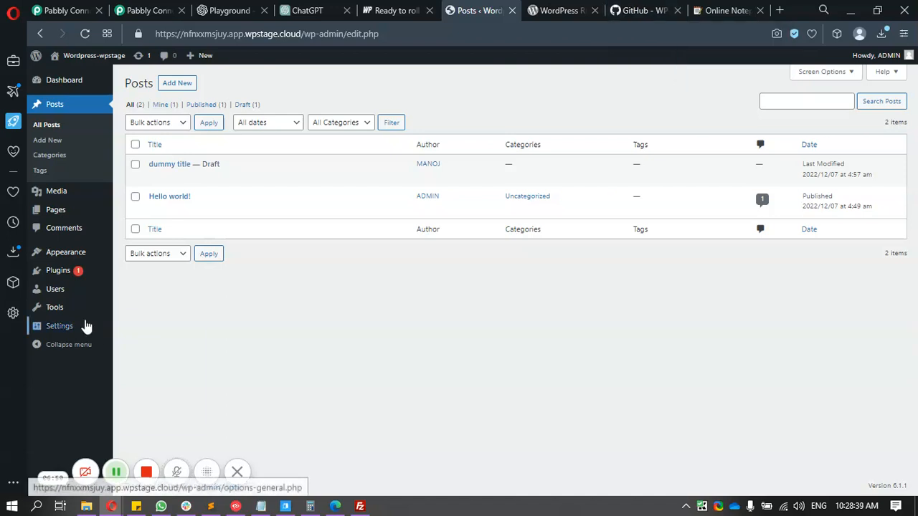
# - Leave the WordPress posts list and return to the Pabbly Connect workflow tab
pyautogui.moveTo(84, 325)
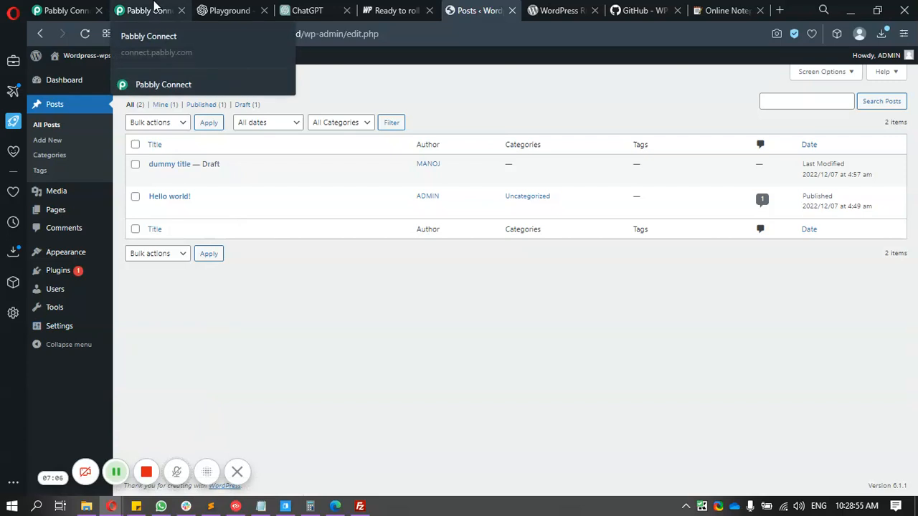
pyautogui.click(154, 9)
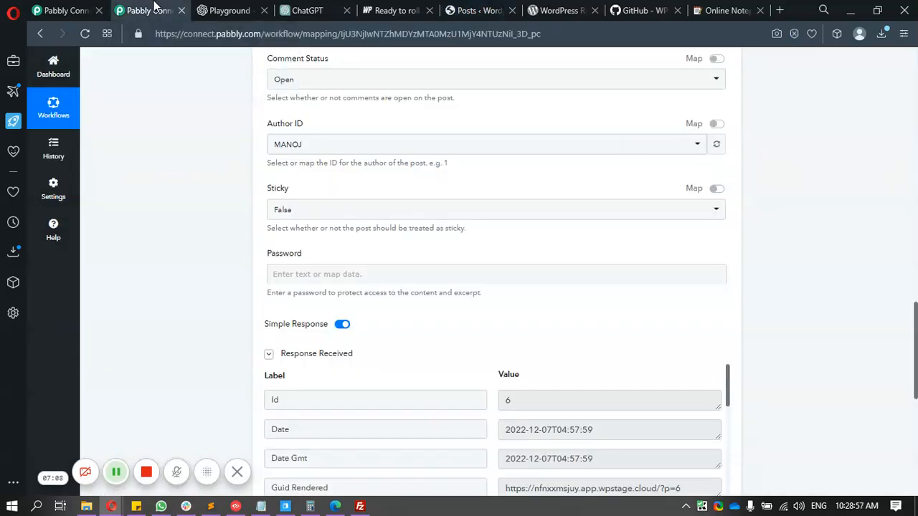